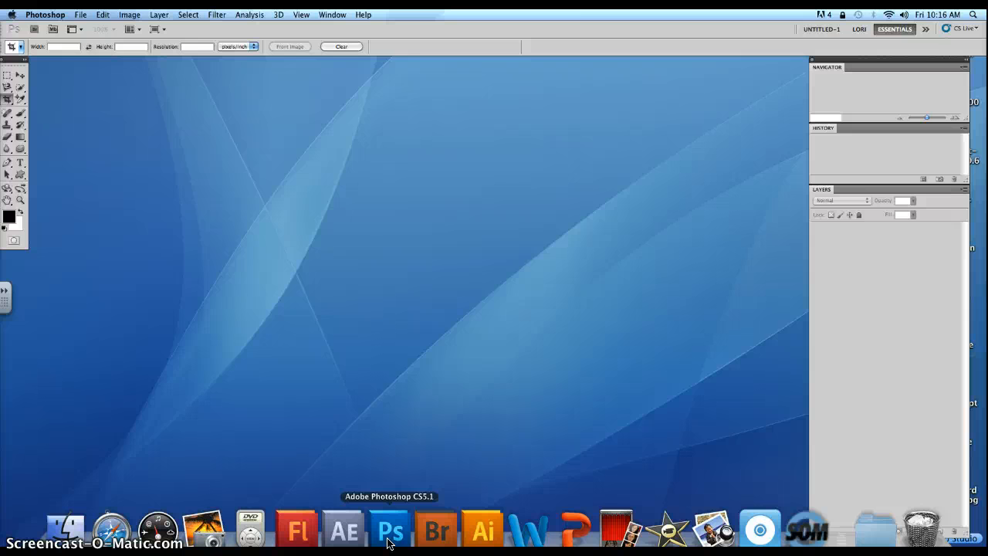
# - Open the "Unit 1--Color Correction with Curves" folder inside the teacher's "5---Photo B" folder on the PCHAssign drive
pyautogui.click(389, 541)
pyautogui.click(728, 337)
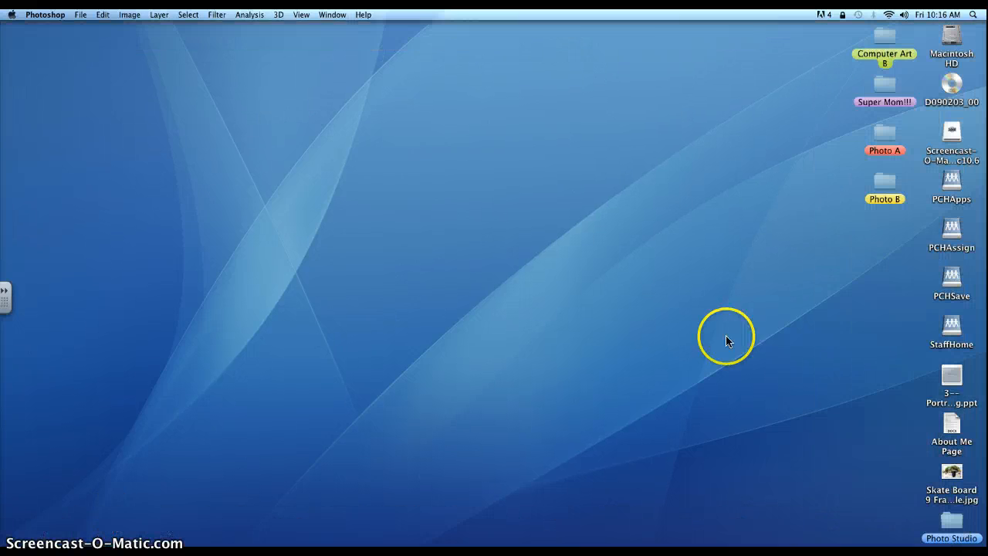
pyautogui.click(957, 239)
pyautogui.doubleClick(956, 236)
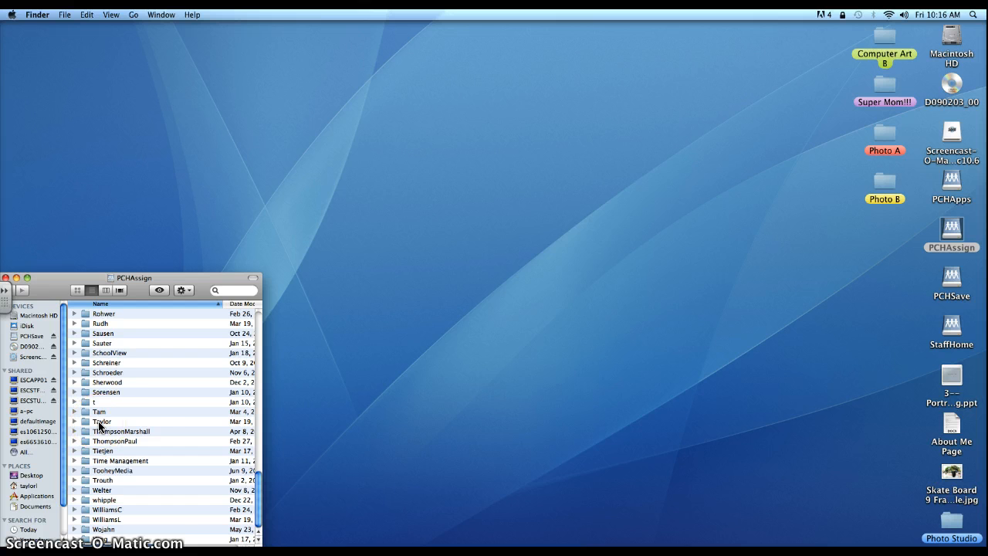
pyautogui.doubleClick(99, 422)
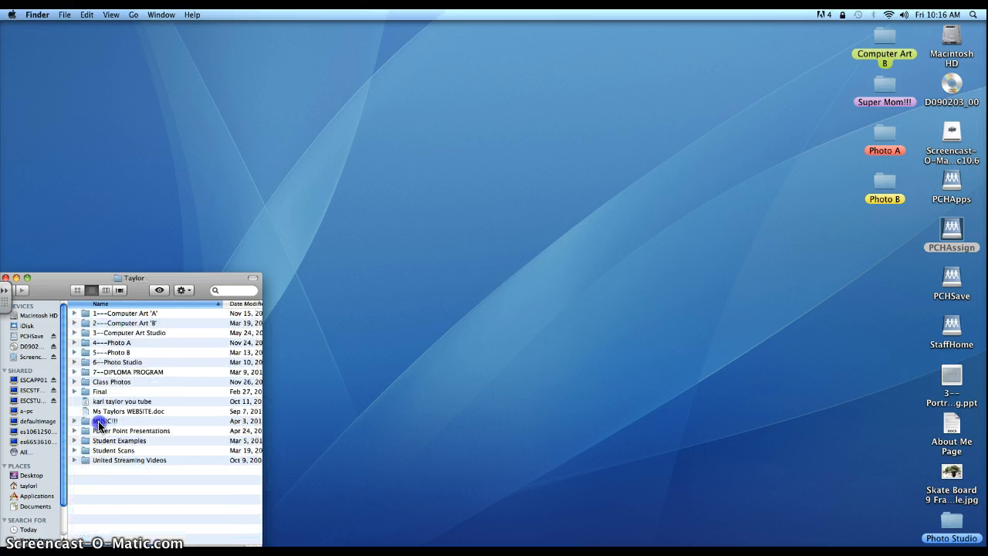
pyautogui.doubleClick(119, 355)
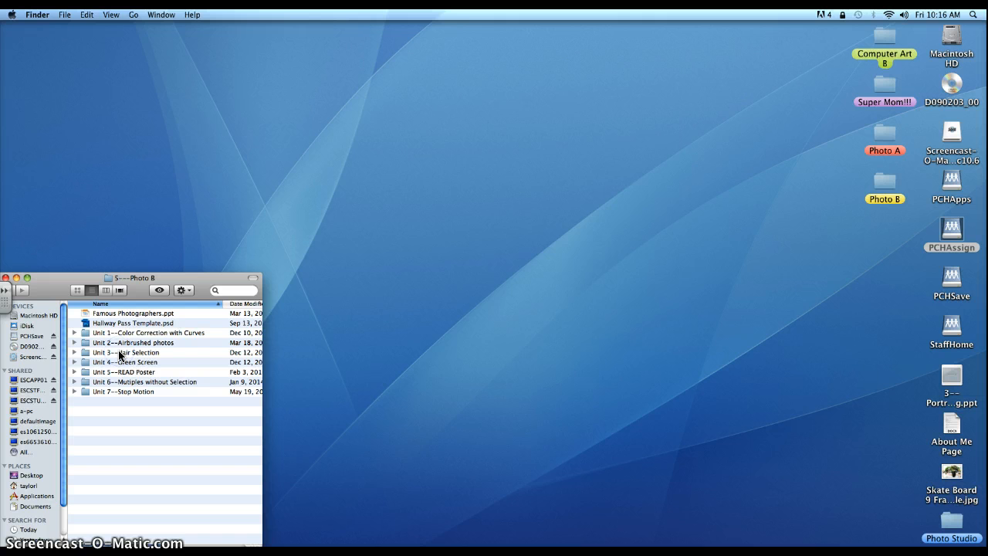
pyautogui.doubleClick(184, 335)
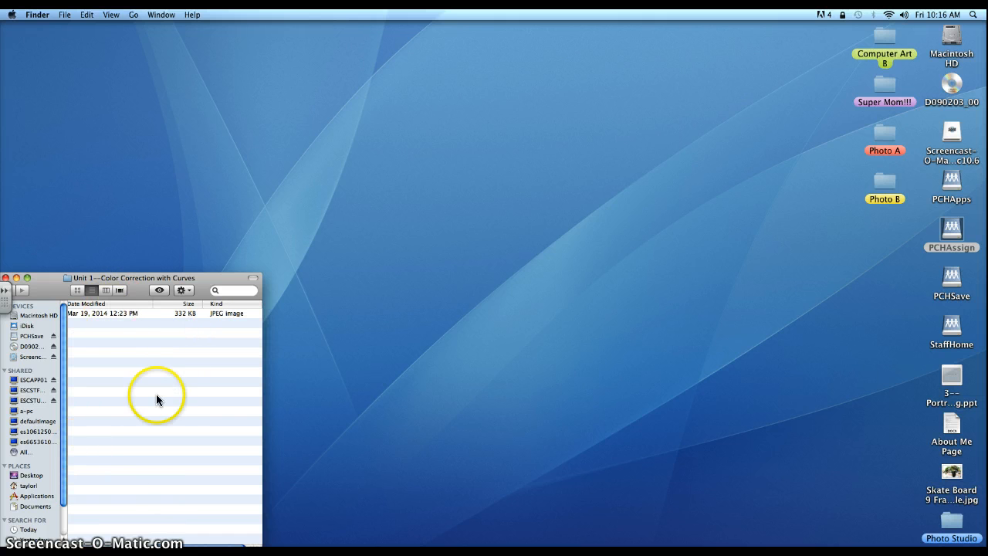
# - Move the folder window clear of the screen edge and open Hong Kong.jpg from it in Photoshop
pyautogui.moveTo(128, 280); pyautogui.dragTo(342, 157)
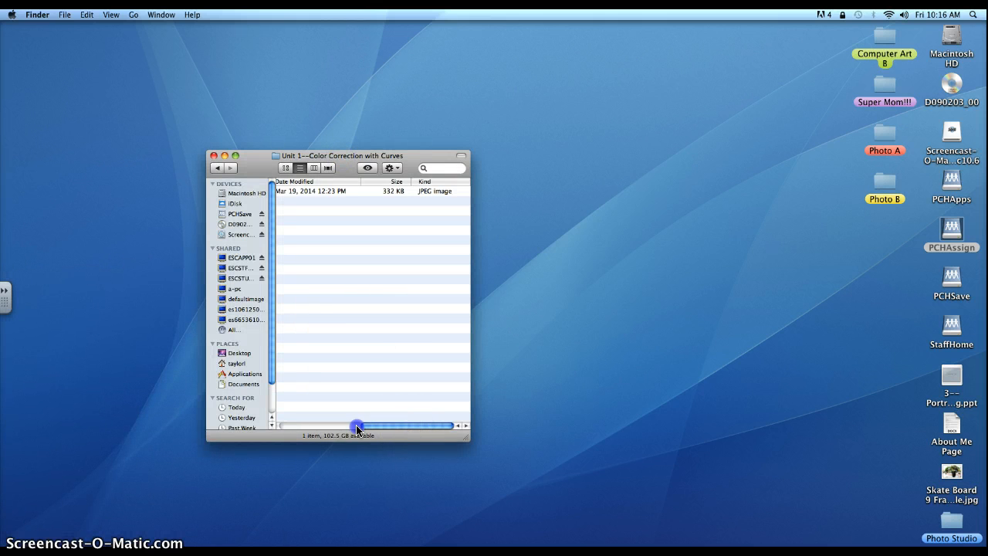
pyautogui.moveTo(358, 429); pyautogui.dragTo(282, 429)
pyautogui.click(312, 195)
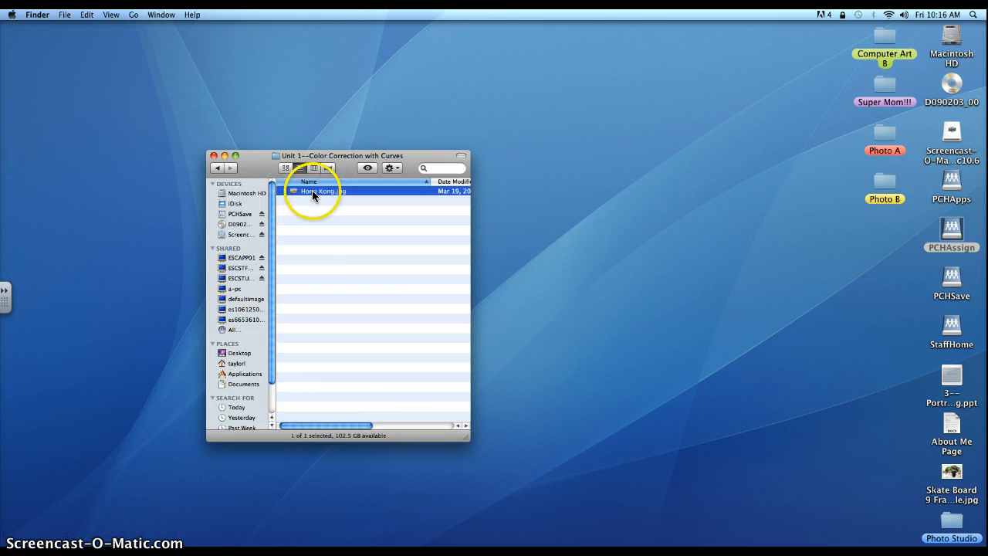
pyautogui.moveTo(313, 194); pyautogui.dragTo(386, 532)
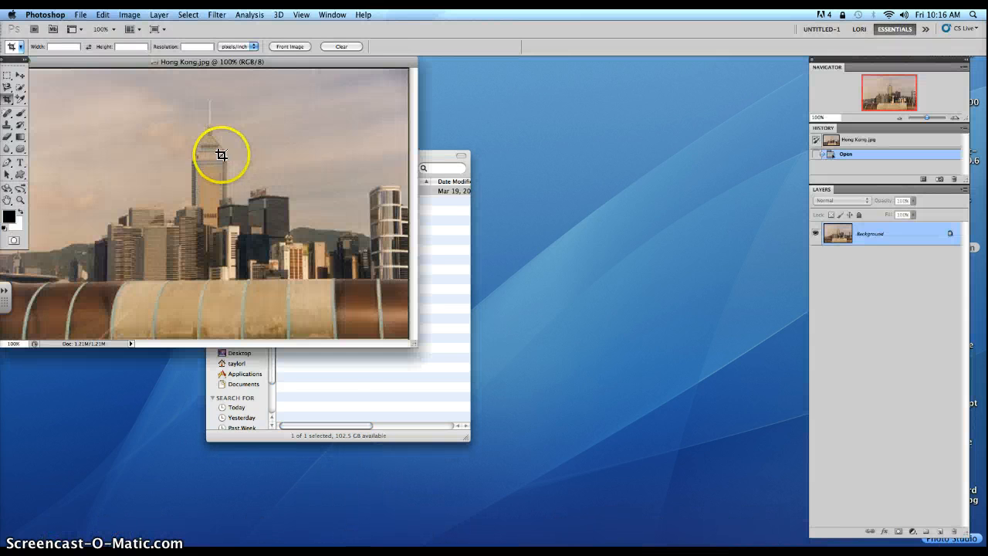
# - Minimize the Finder window, then reposition and enlarge the Hong Kong.jpg window to leave empty space around the photo
pyautogui.moveTo(430, 155); pyautogui.dragTo(567, 151)
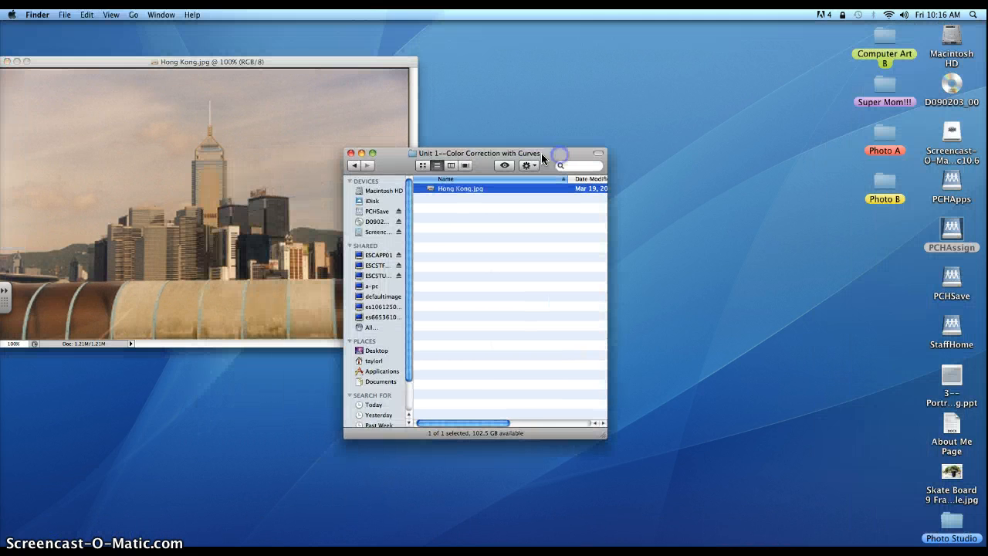
pyautogui.click(361, 153)
pyautogui.moveTo(335, 62); pyautogui.dragTo(371, 74)
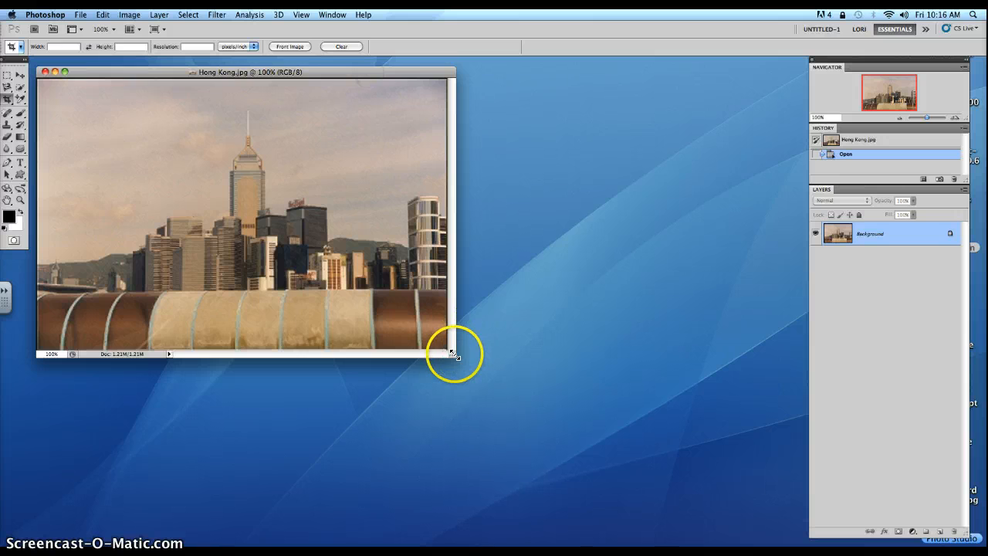
pyautogui.moveTo(452, 353); pyautogui.dragTo(624, 476)
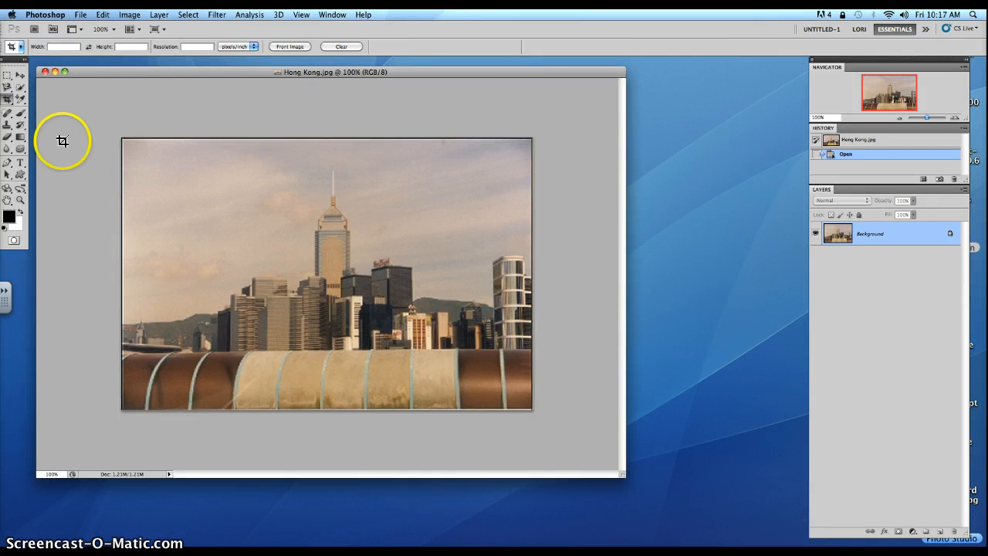
# - Switch to the Color Sampler tool
pyautogui.click(21, 100)
pyautogui.moveTo(21, 100); pyautogui.dragTo(41, 112)
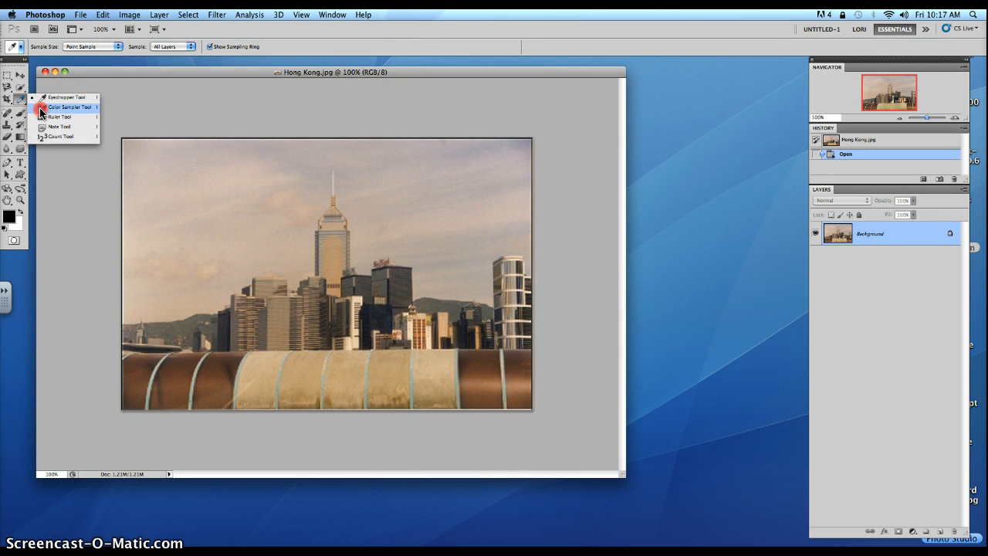
pyautogui.moveTo(41, 112); pyautogui.dragTo(41, 112)
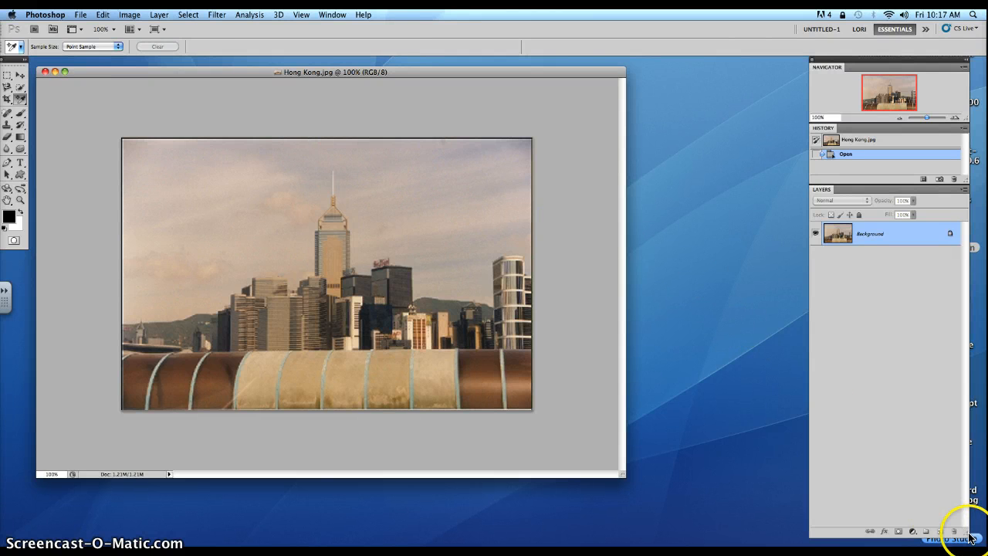
# - Add a Threshold adjustment layer above the Background and release its clipping mask
pyautogui.moveTo(972, 538); pyautogui.dragTo(970, 503)
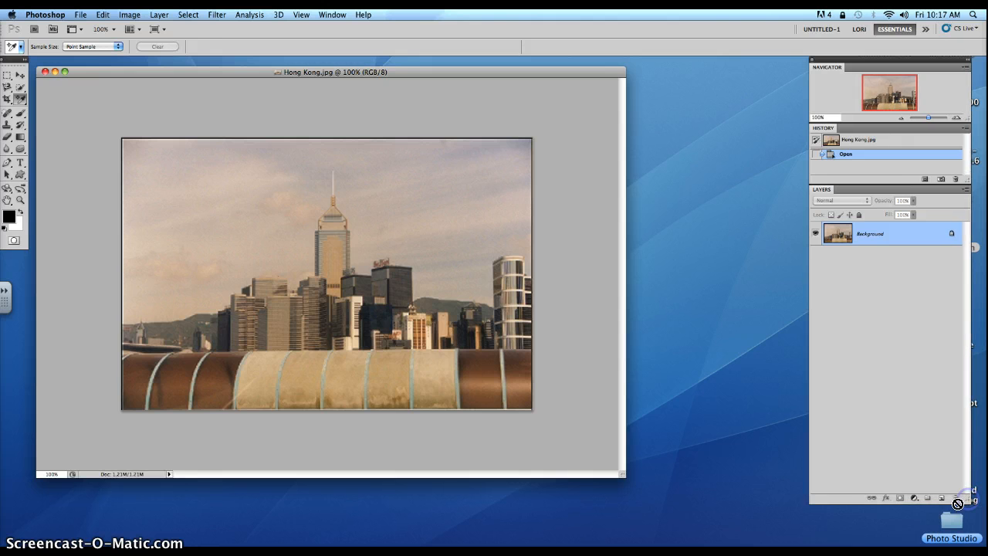
pyautogui.click(915, 499)
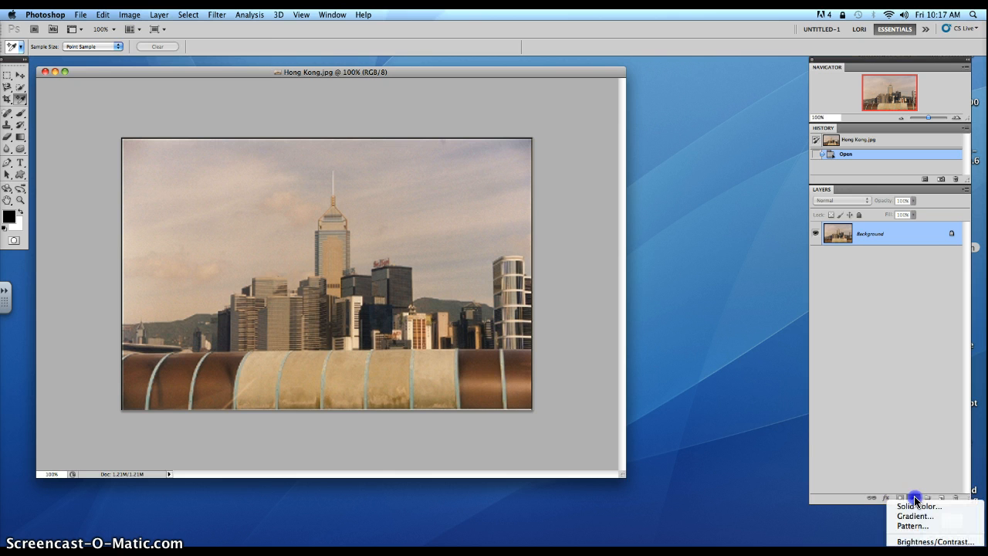
pyautogui.moveTo(922, 546)
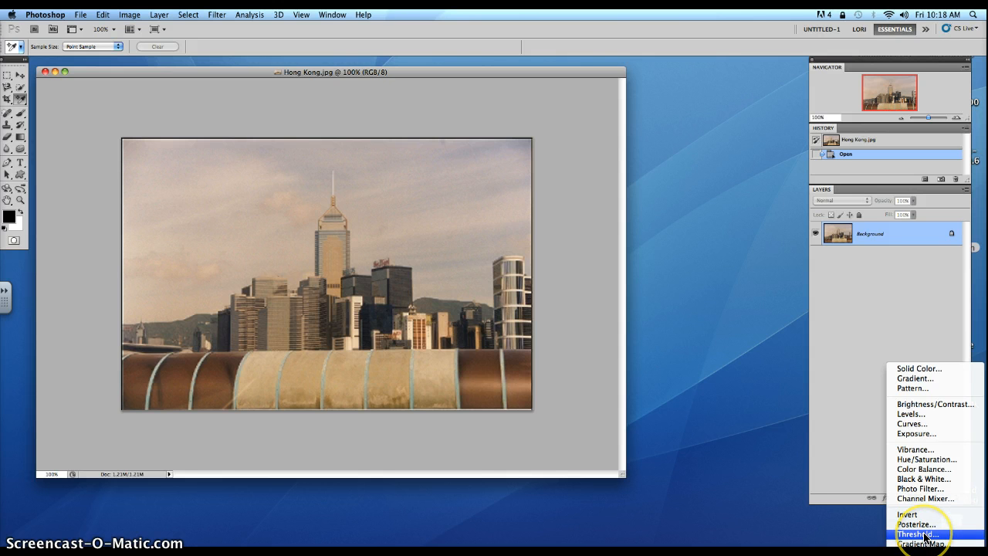
pyautogui.click(918, 534)
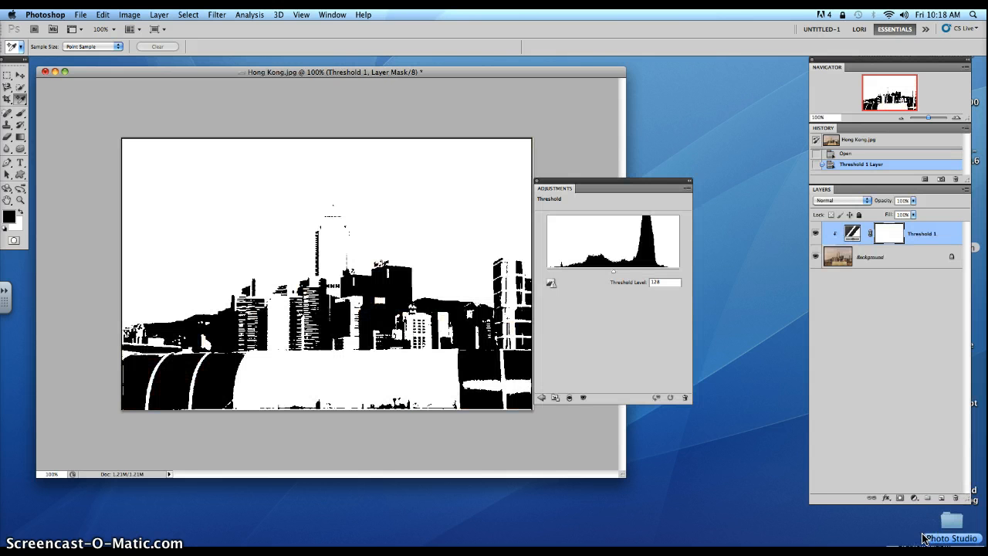
pyautogui.rightClick(836, 232)
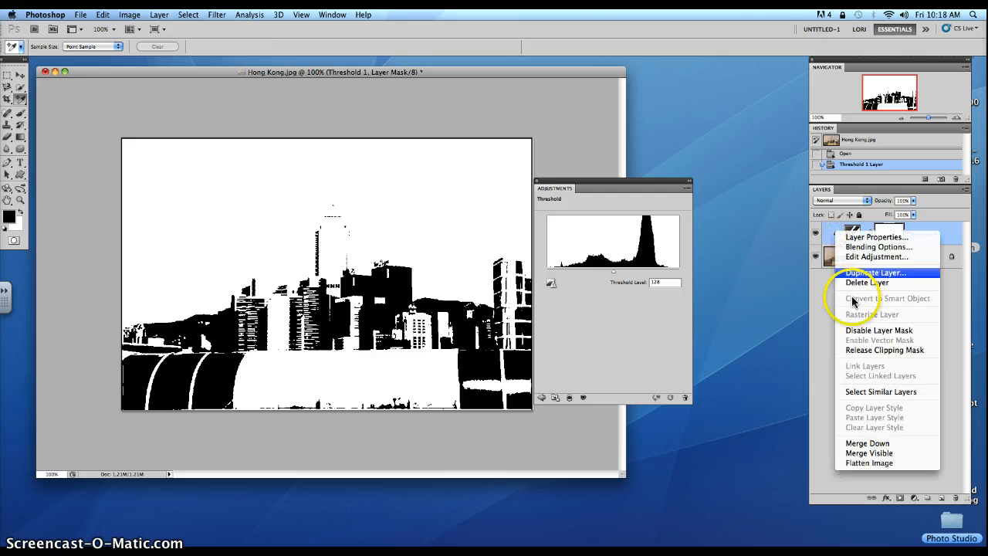
pyautogui.click(857, 350)
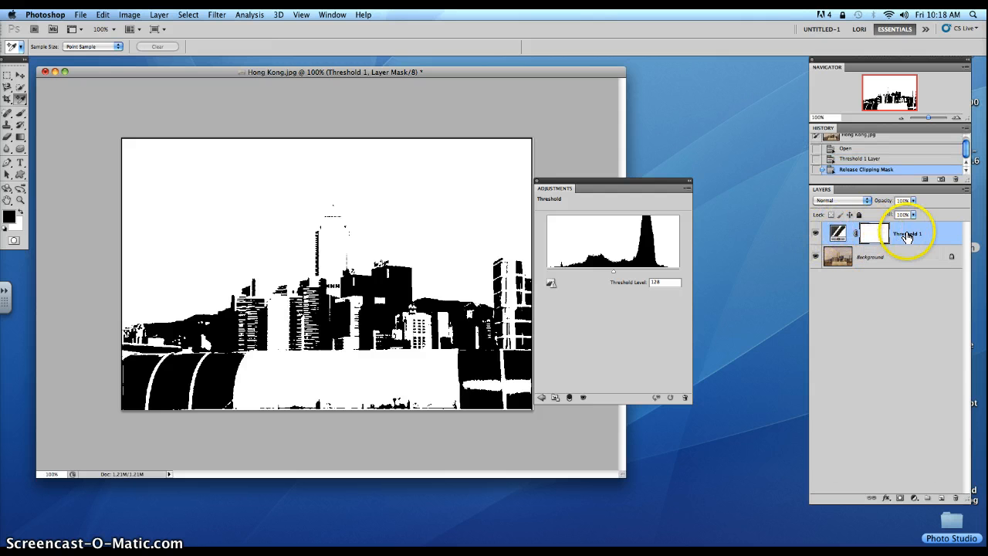
# - Lower the threshold level to 34 and place a color sampler on a remaining black patch among the central buildings
pyautogui.moveTo(636, 184); pyautogui.dragTo(713, 181)
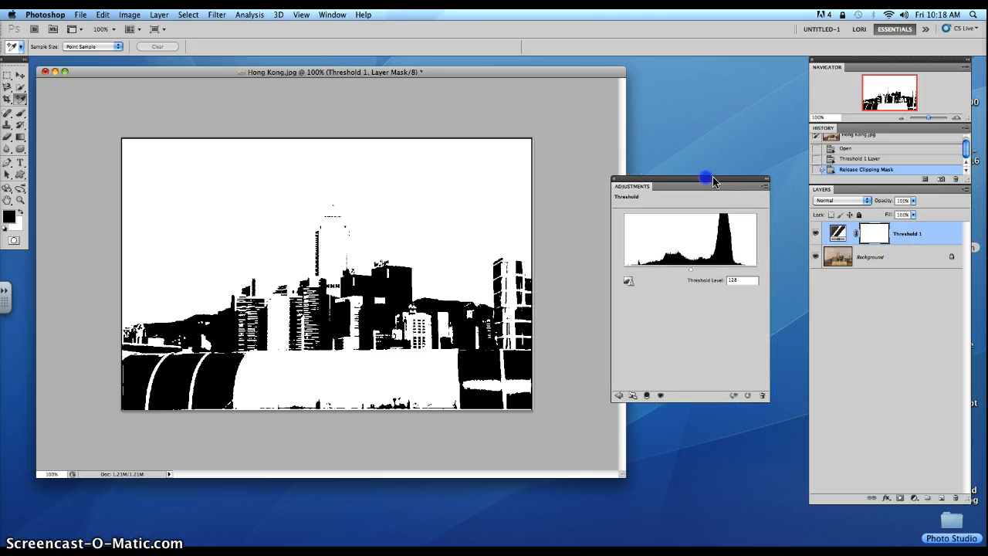
pyautogui.moveTo(691, 266); pyautogui.dragTo(642, 271)
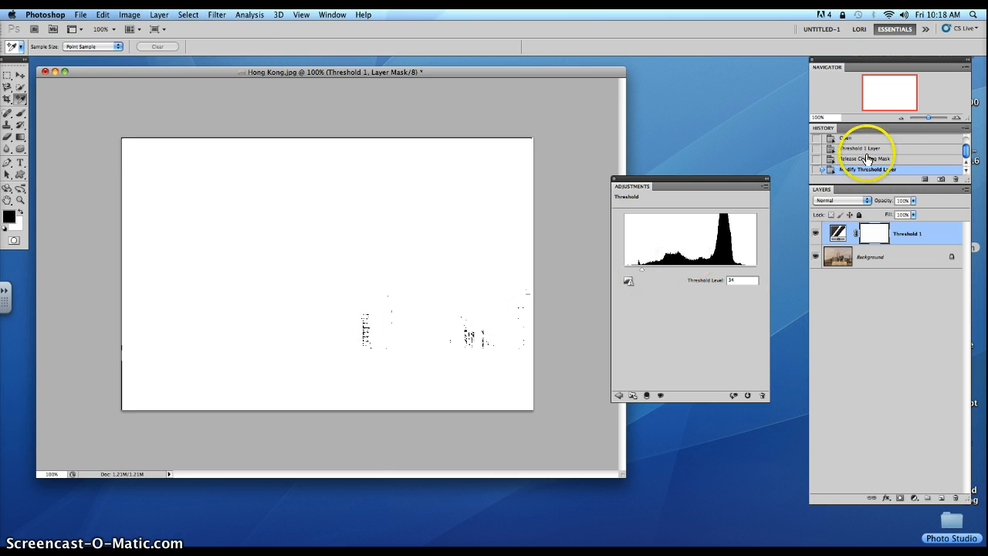
pyautogui.click(957, 116)
pyautogui.click(957, 117)
pyautogui.scroll(-5, 520, 287)
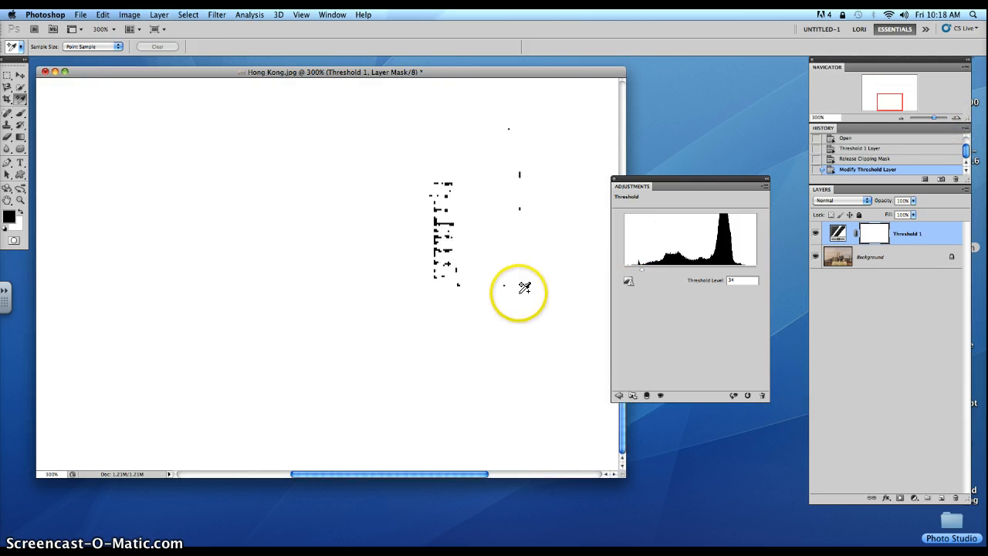
pyautogui.click(440, 217)
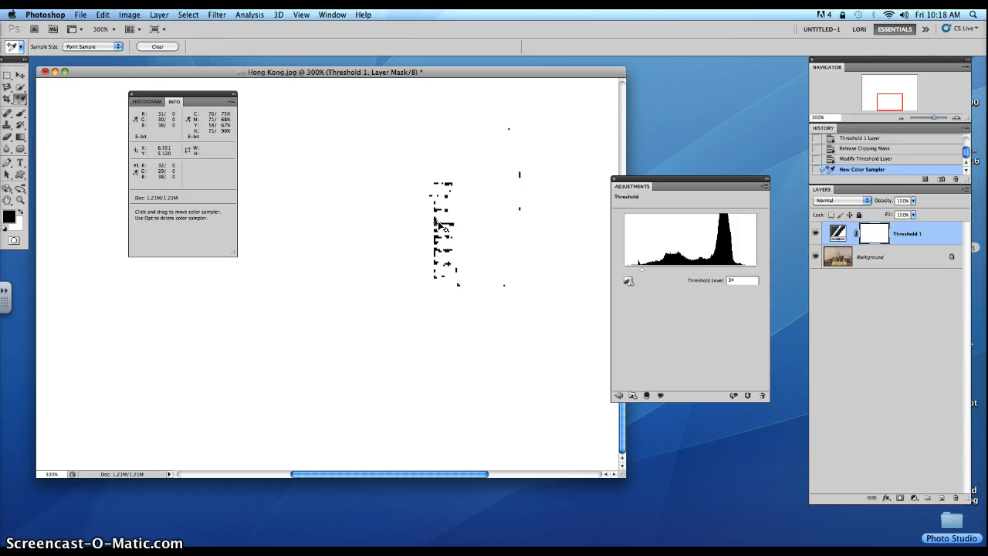
pyautogui.click(439, 225)
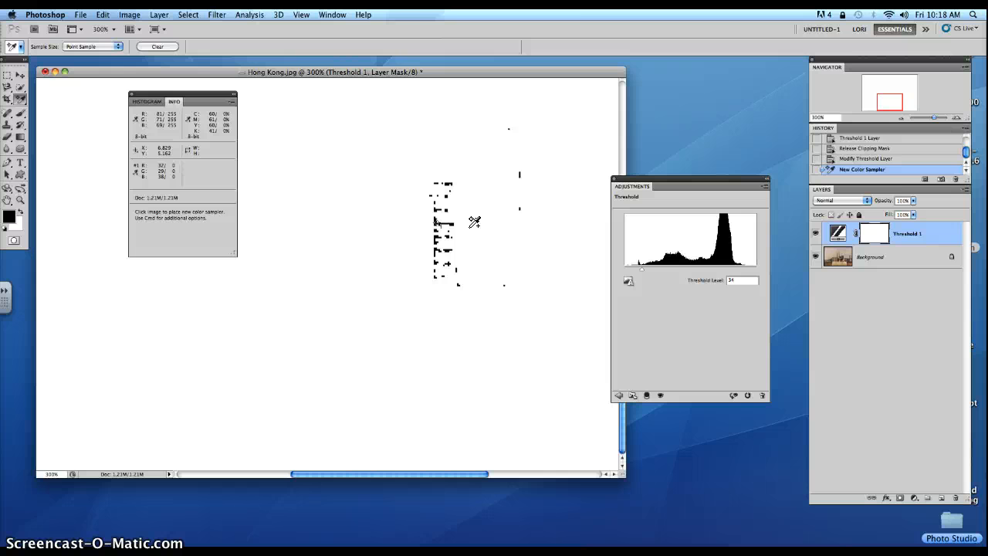
# - Raise the threshold level to 250 to isolate the brightest pixels of the photo
pyautogui.click(902, 119)
pyautogui.click(902, 118)
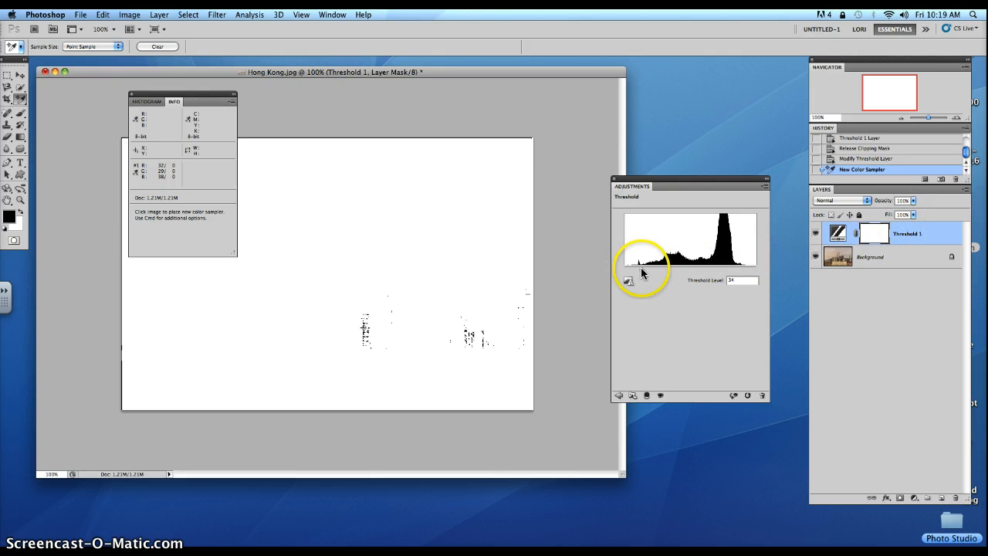
pyautogui.moveTo(643, 270); pyautogui.dragTo(754, 270)
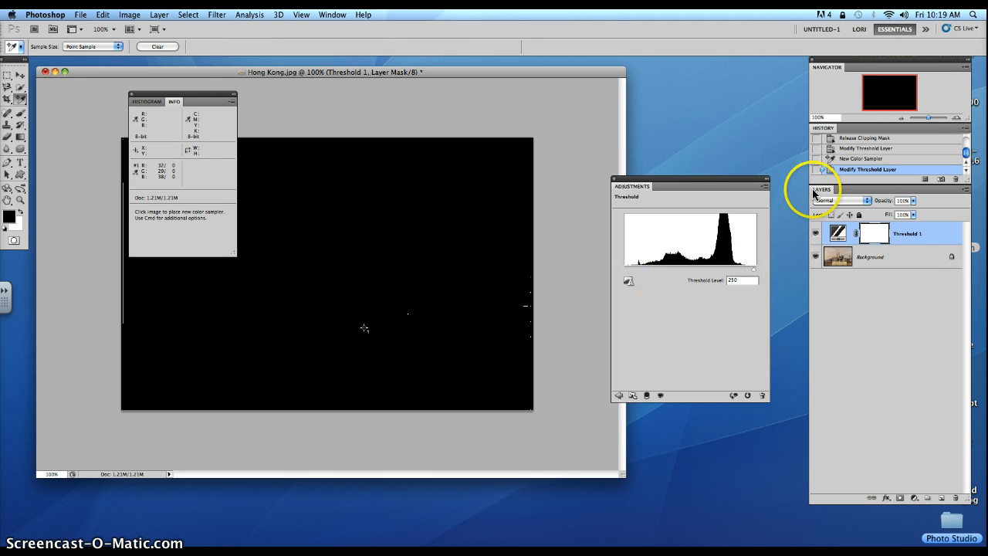
# - Place a second color sampler on the white dash near the photo's right edge
pyautogui.click(956, 117)
pyautogui.click(956, 117)
pyautogui.click(956, 117)
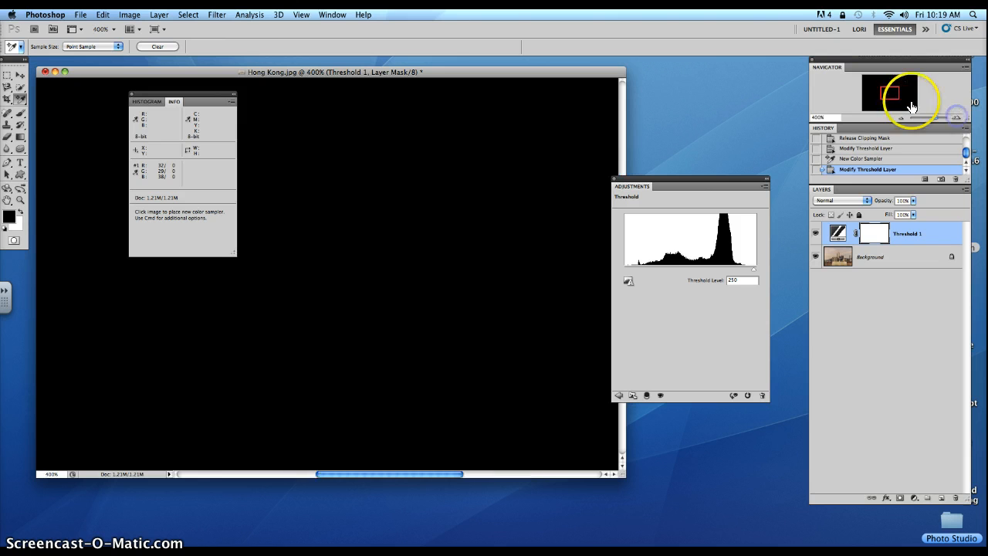
pyautogui.moveTo(891, 92); pyautogui.dragTo(924, 102)
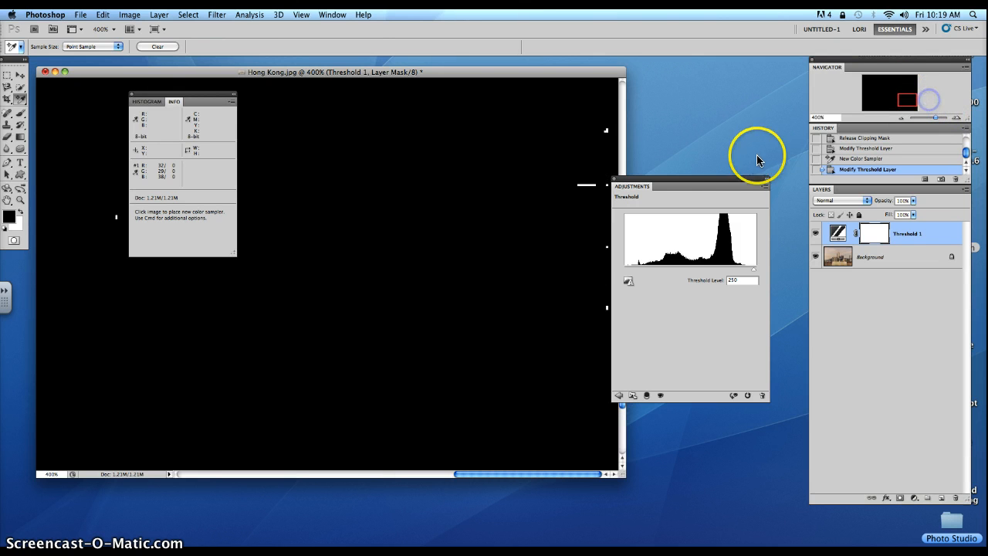
pyautogui.moveTo(728, 178); pyautogui.dragTo(754, 167)
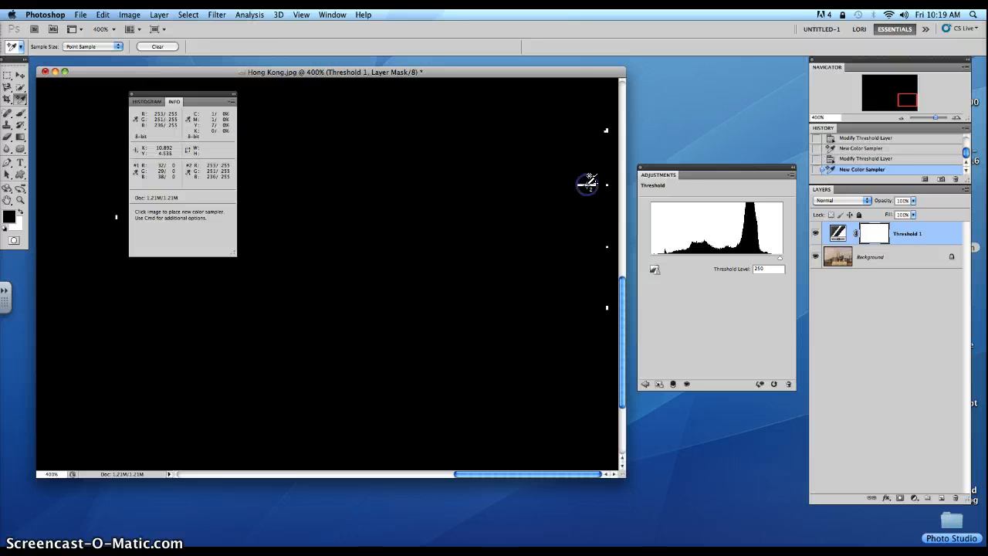
pyautogui.click(586, 185)
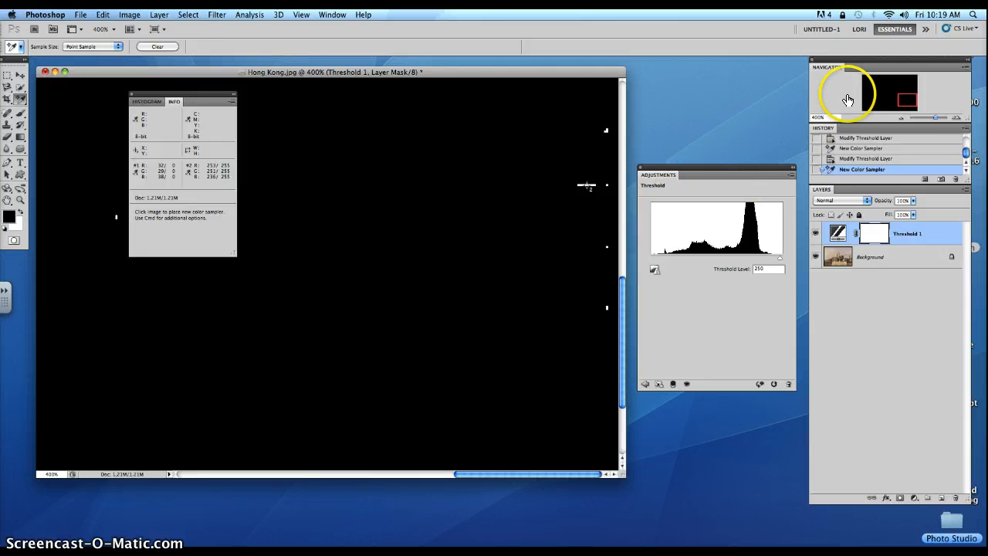
# - Move the Info panel off the photo to just below the Adjustments panel
pyautogui.click(902, 118)
pyautogui.click(902, 118)
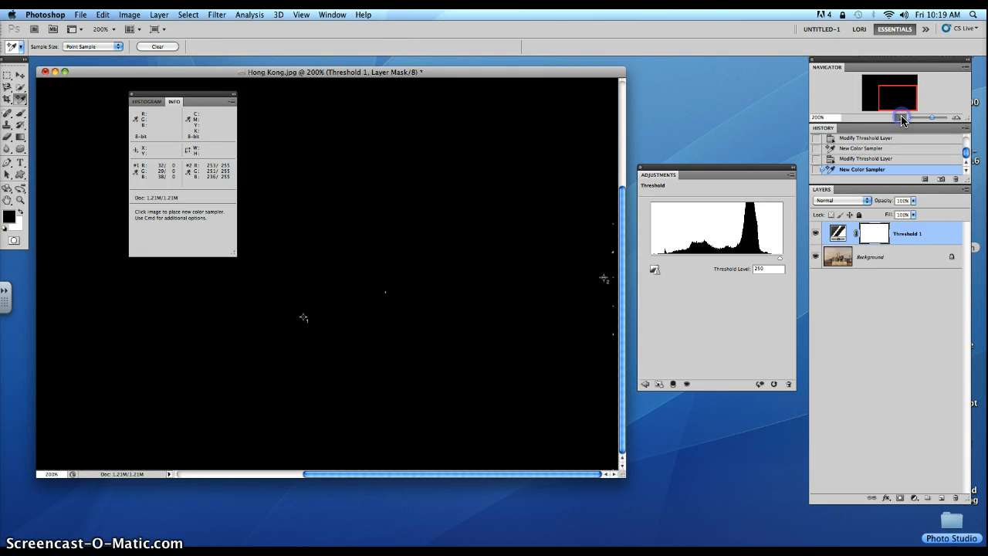
pyautogui.click(902, 118)
pyautogui.moveTo(185, 95); pyautogui.dragTo(712, 403)
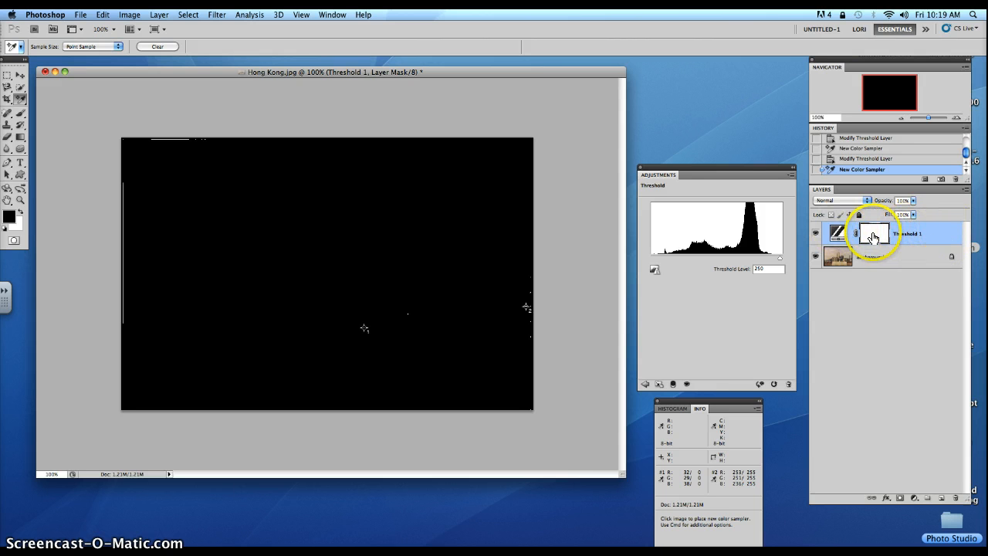
# - Delete the Threshold adjustment layer and add a new empty layer above the Background
pyautogui.click(944, 235)
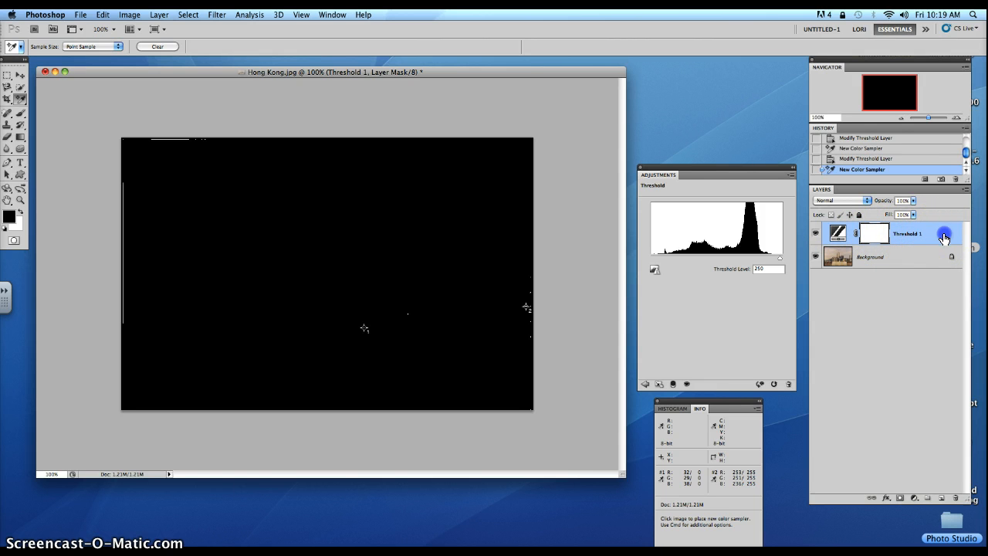
pyautogui.moveTo(944, 238); pyautogui.dragTo(958, 499)
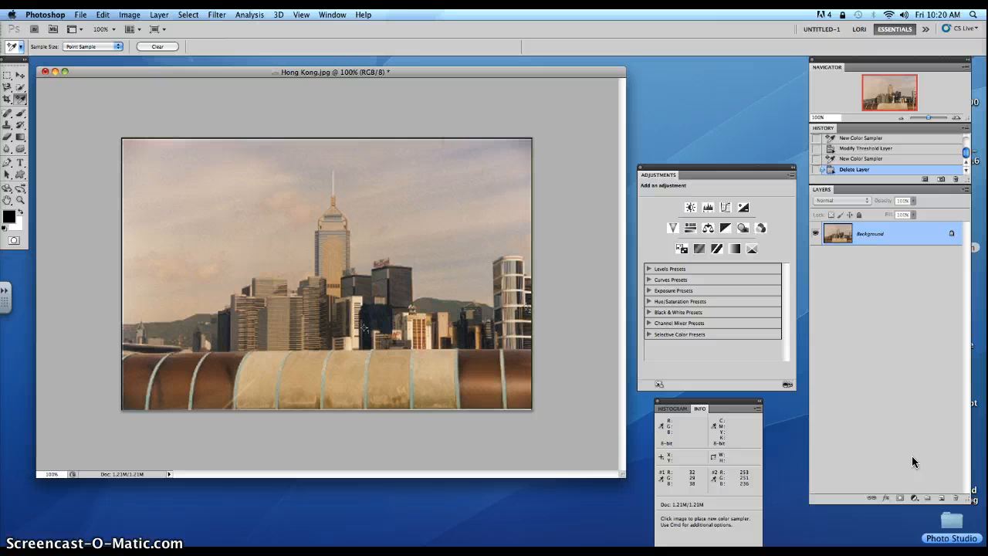
pyautogui.click(942, 499)
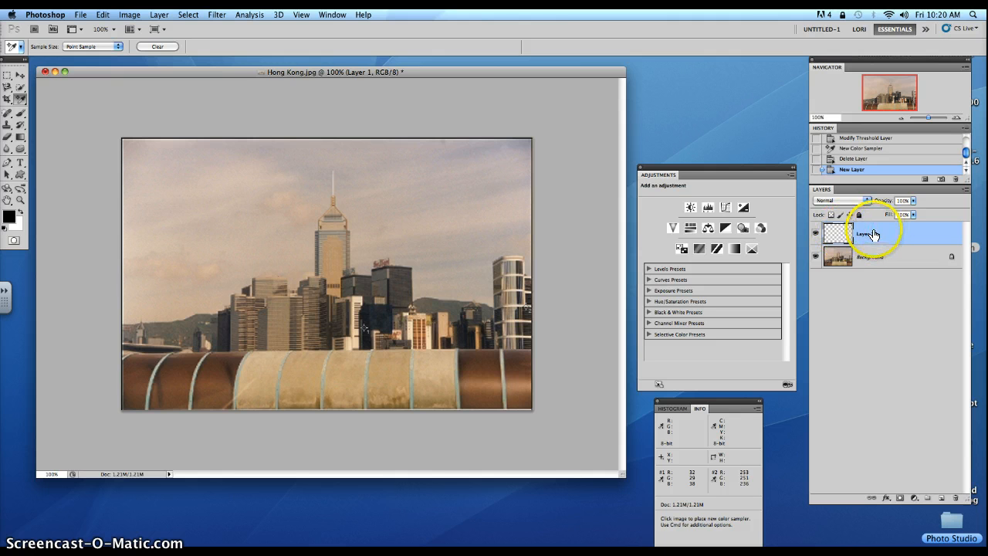
# - Fill the new empty layer with 50% Gray in Normal mode at 100% opacity
pyautogui.click(102, 14)
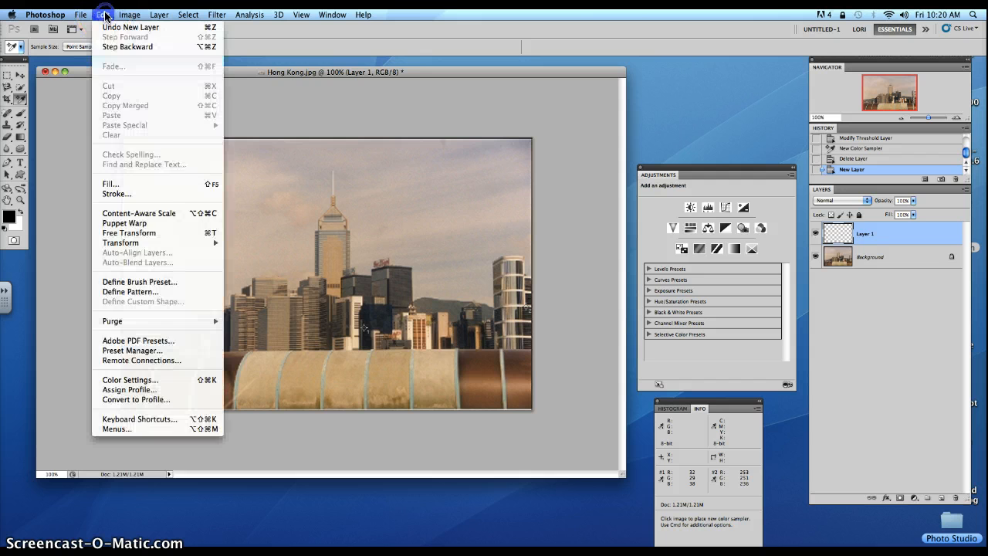
pyautogui.click(108, 184)
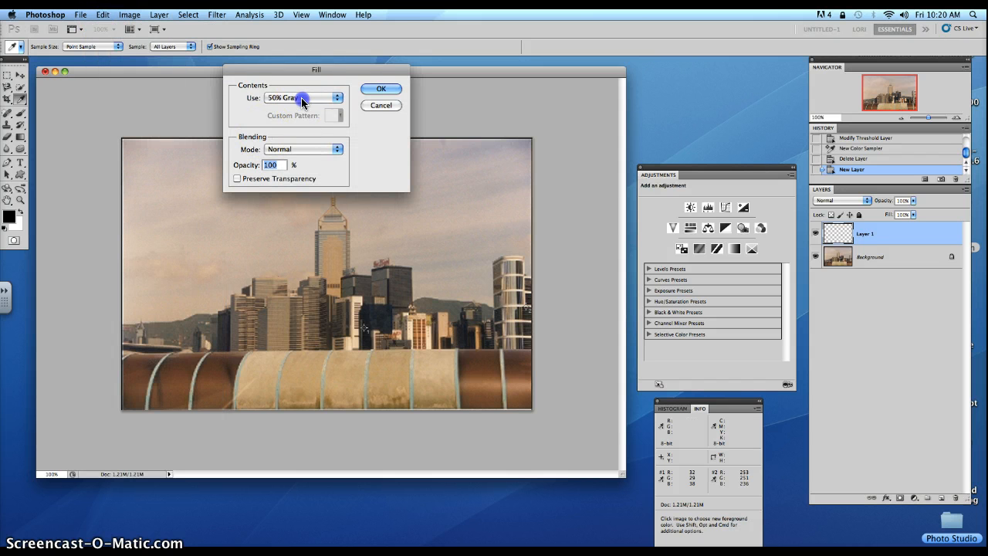
pyautogui.click(287, 97)
pyautogui.click(282, 98)
pyautogui.click(371, 89)
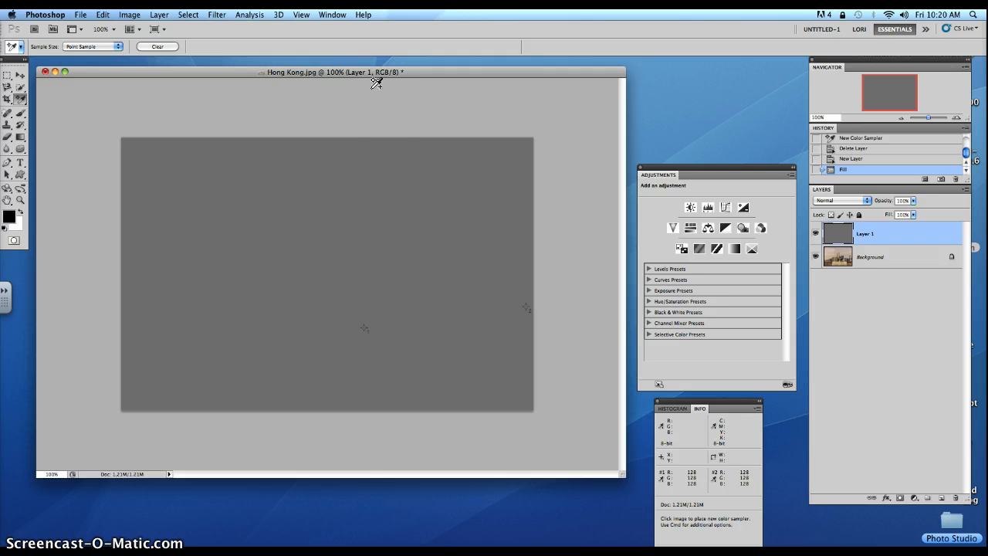
# - Change the gray layer's blending mode to Difference
pyautogui.click(835, 203)
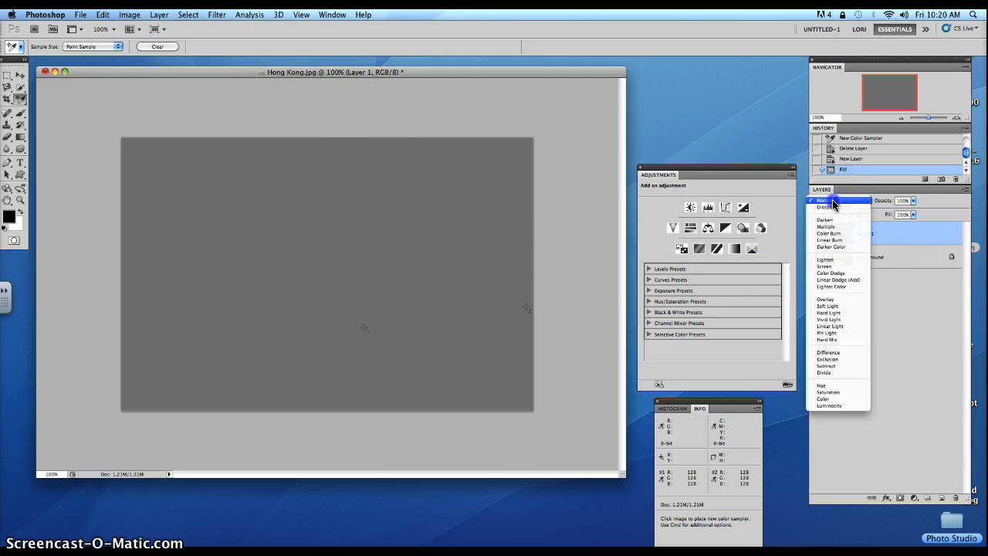
pyautogui.click(834, 203)
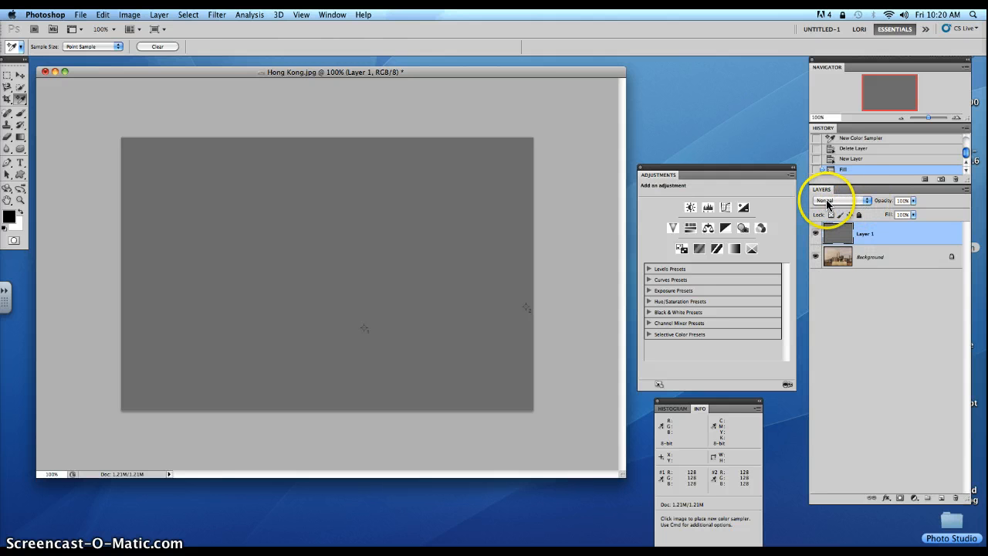
pyautogui.click(828, 203)
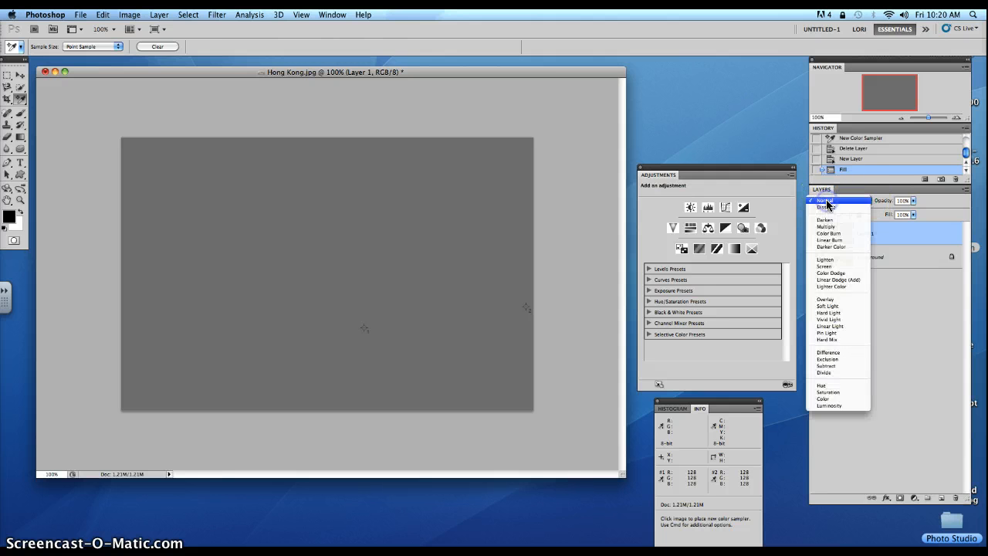
pyautogui.click(823, 352)
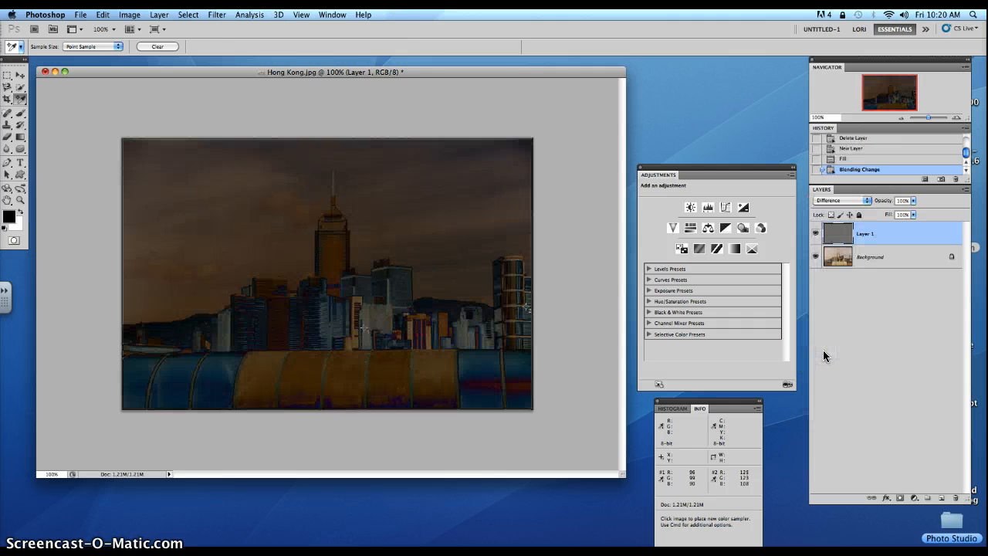
# - Add a Threshold adjustment layer above the gray layer and set its threshold level to 9
pyautogui.click(914, 499)
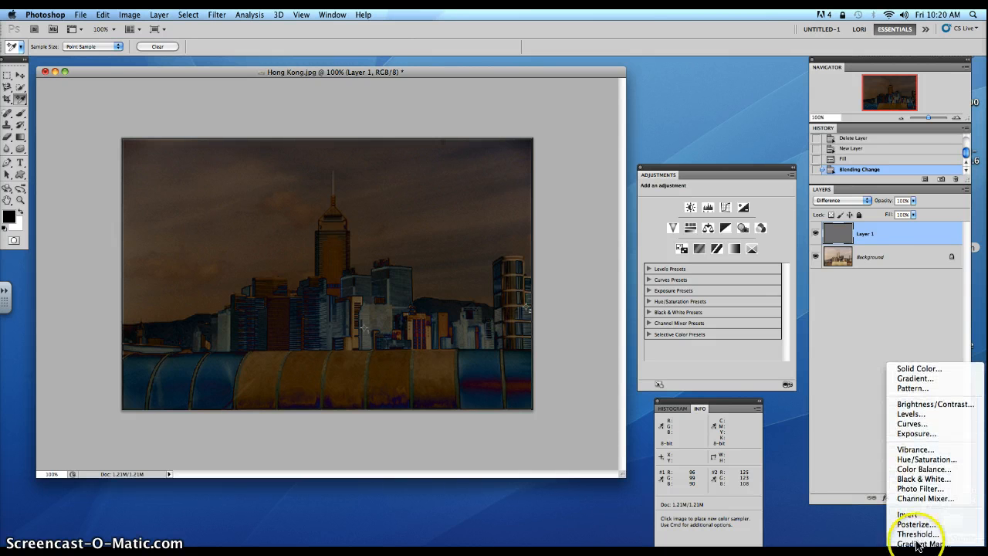
pyautogui.click(913, 534)
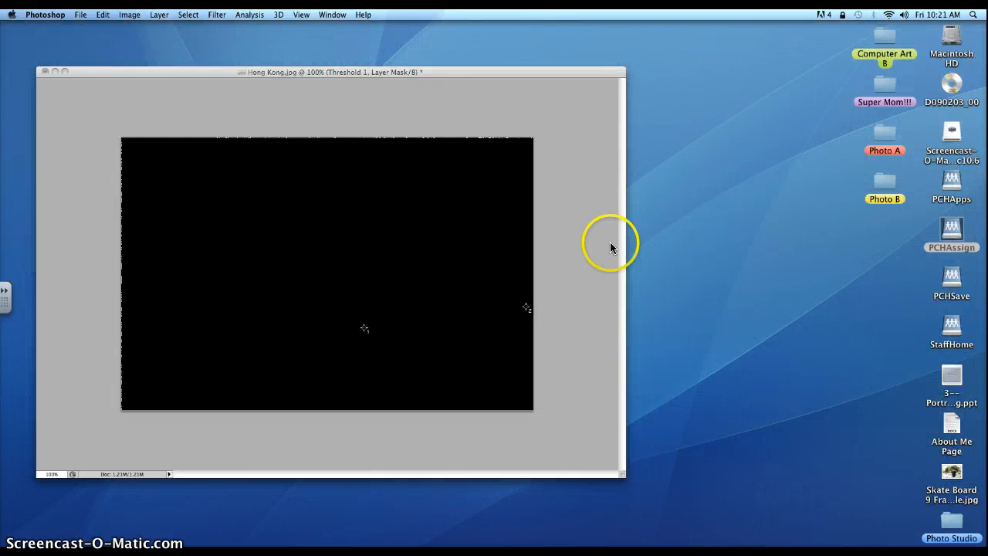
pyautogui.click(601, 243)
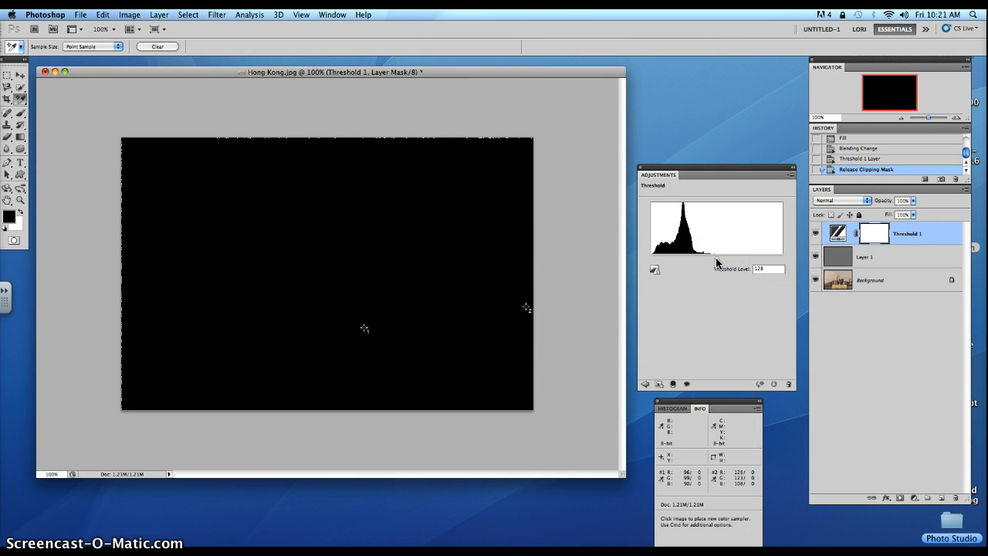
pyautogui.moveTo(718, 261); pyautogui.dragTo(635, 263)
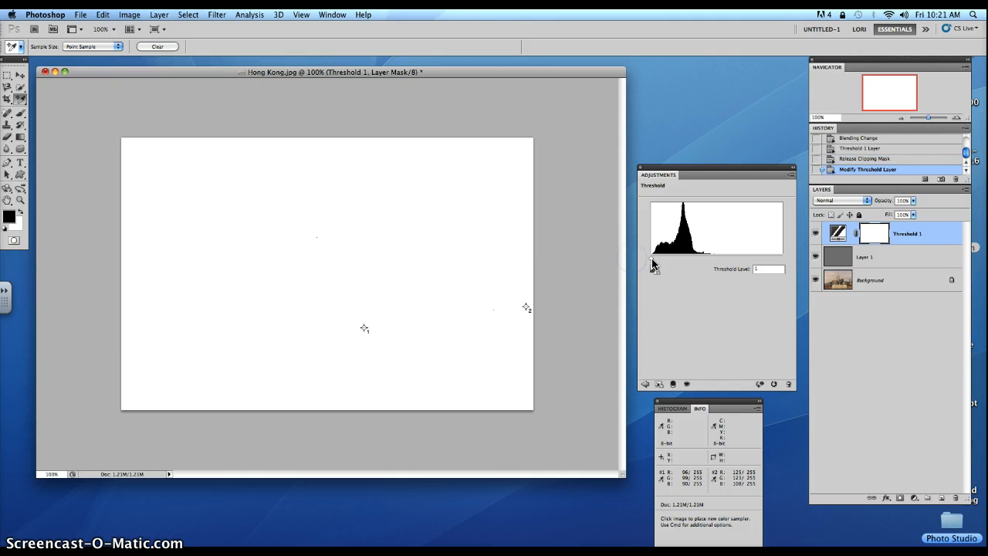
pyautogui.moveTo(653, 262); pyautogui.dragTo(649, 261)
pyautogui.moveTo(653, 261); pyautogui.dragTo(655, 262)
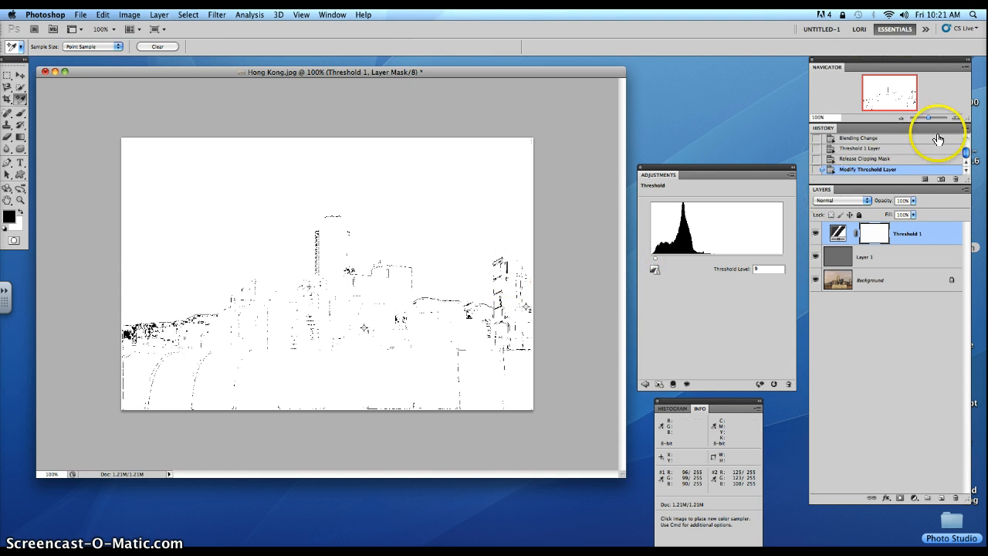
# - Place a third color sampler on the thick black vertical dash beside the striped tower near the photo's right side
pyautogui.click(956, 117)
pyautogui.click(955, 117)
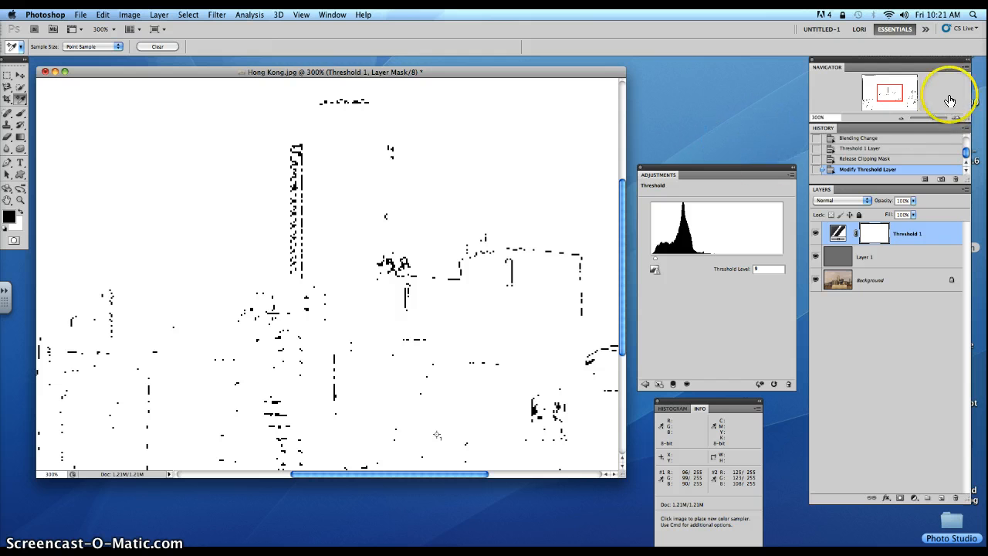
pyautogui.moveTo(897, 90); pyautogui.dragTo(916, 89)
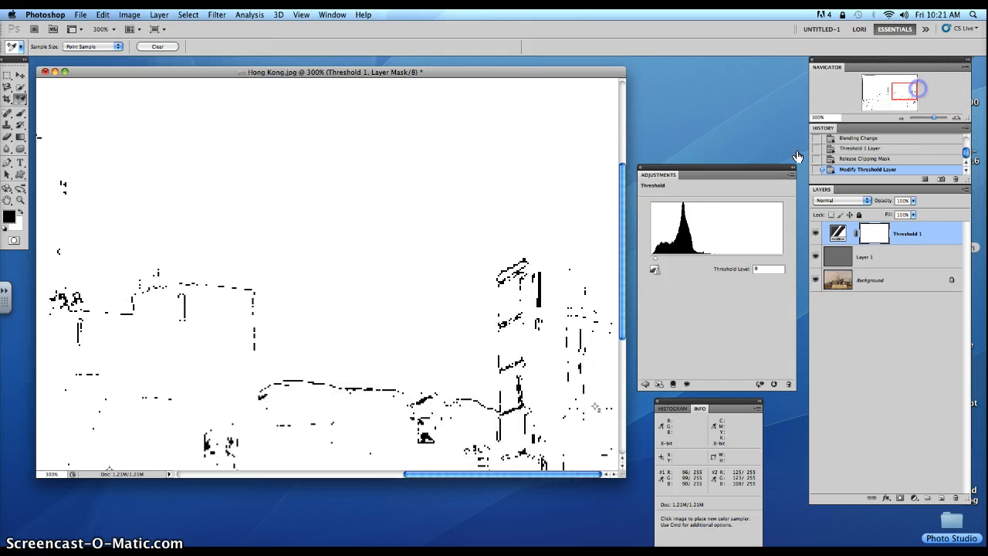
pyautogui.click(540, 302)
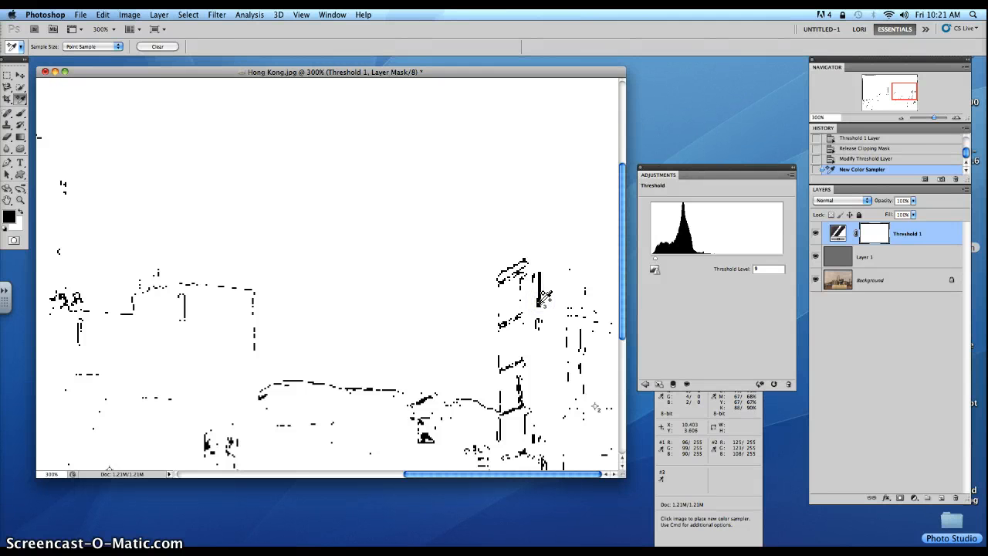
# - Delete the Threshold adjustment layer and the gray Difference layer, leaving only the Background
pyautogui.click(899, 119)
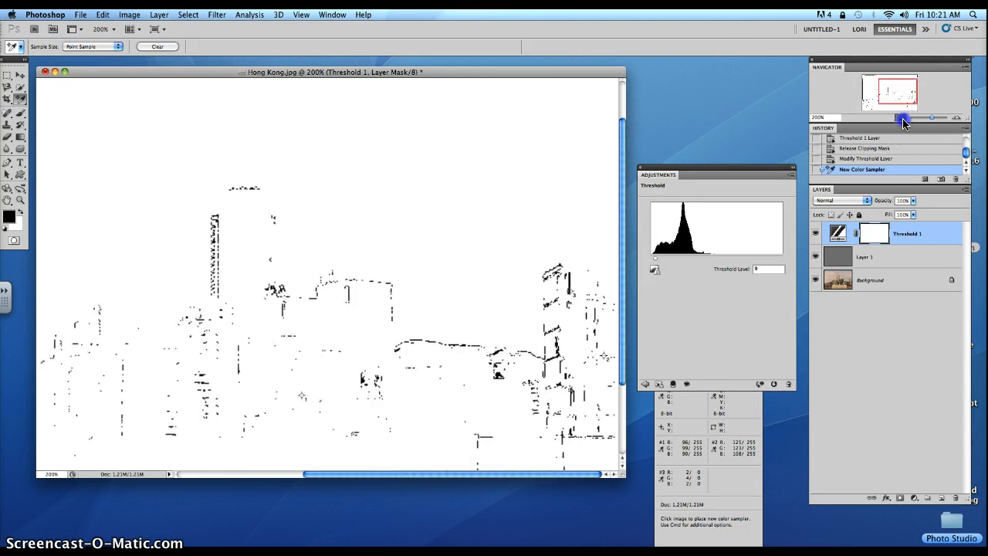
pyautogui.click(900, 119)
pyautogui.click(900, 119)
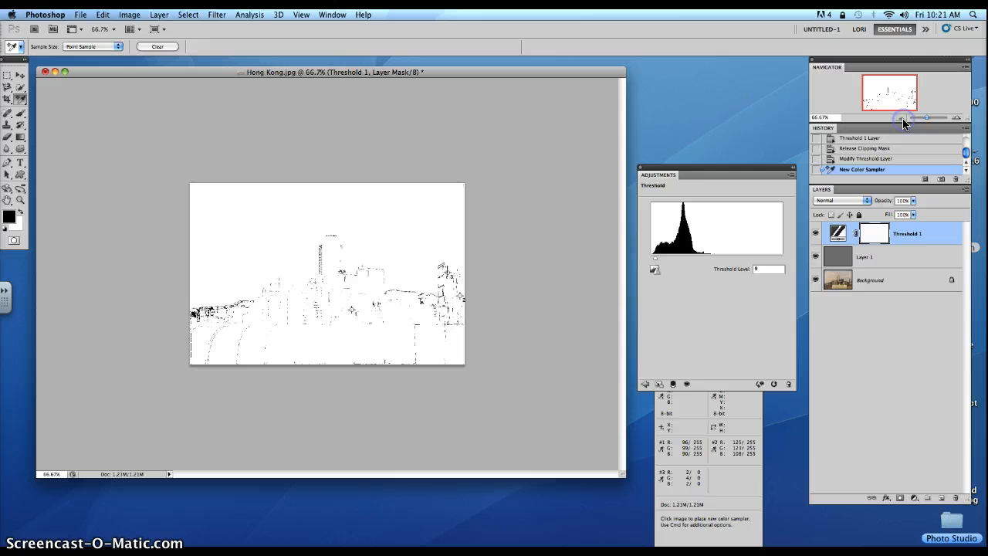
pyautogui.click(958, 118)
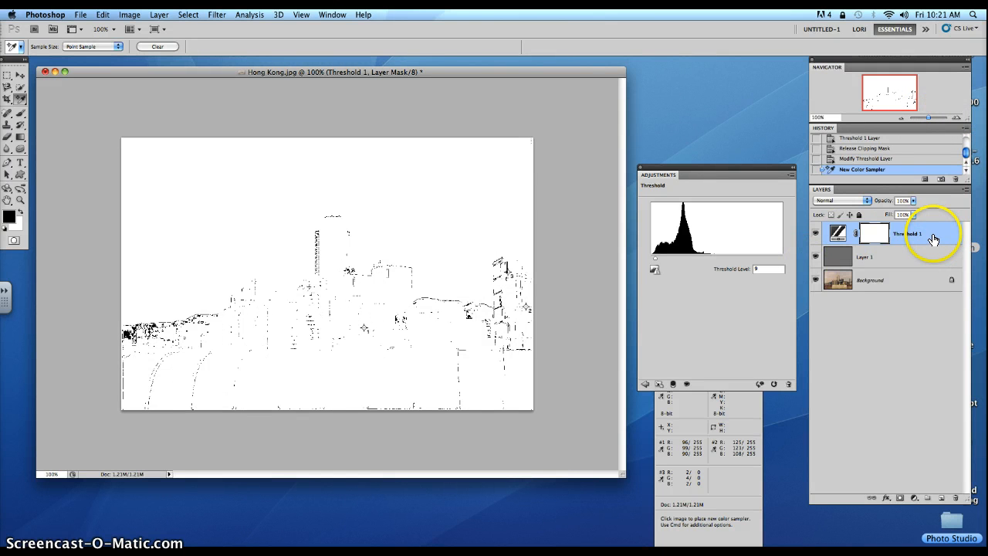
pyautogui.moveTo(933, 239); pyautogui.dragTo(959, 496)
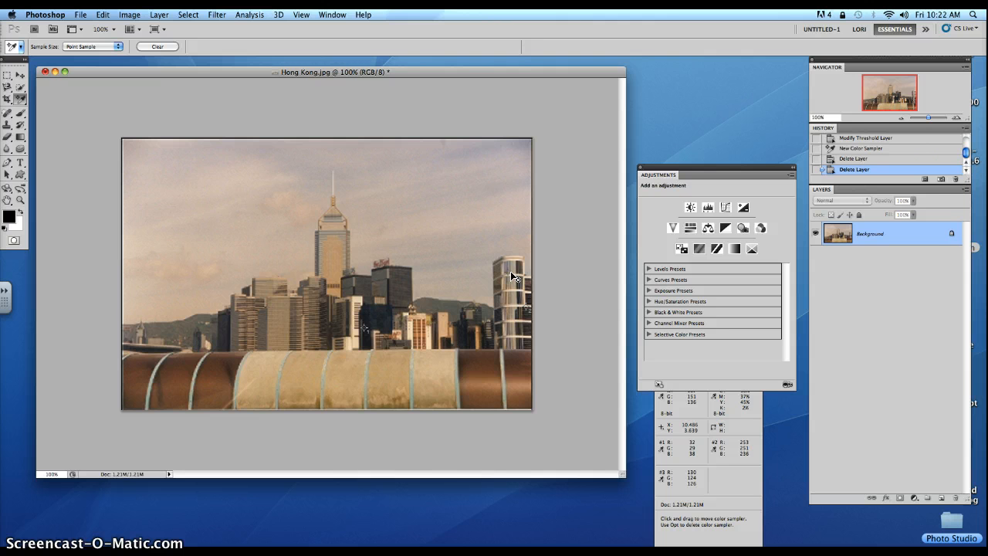
# - Add a Curves adjustment layer above the Background
pyautogui.click(915, 501)
pyautogui.click(915, 501)
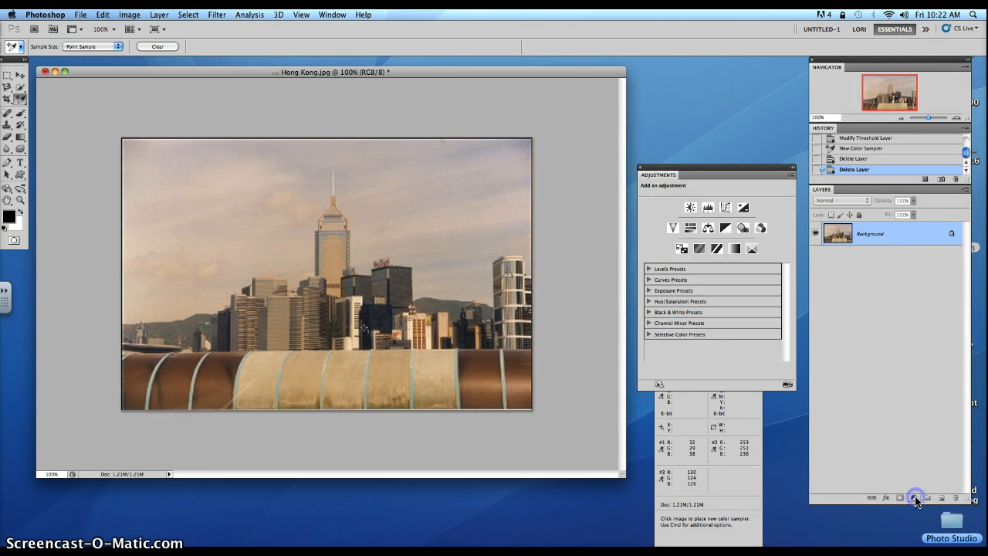
pyautogui.click(915, 501)
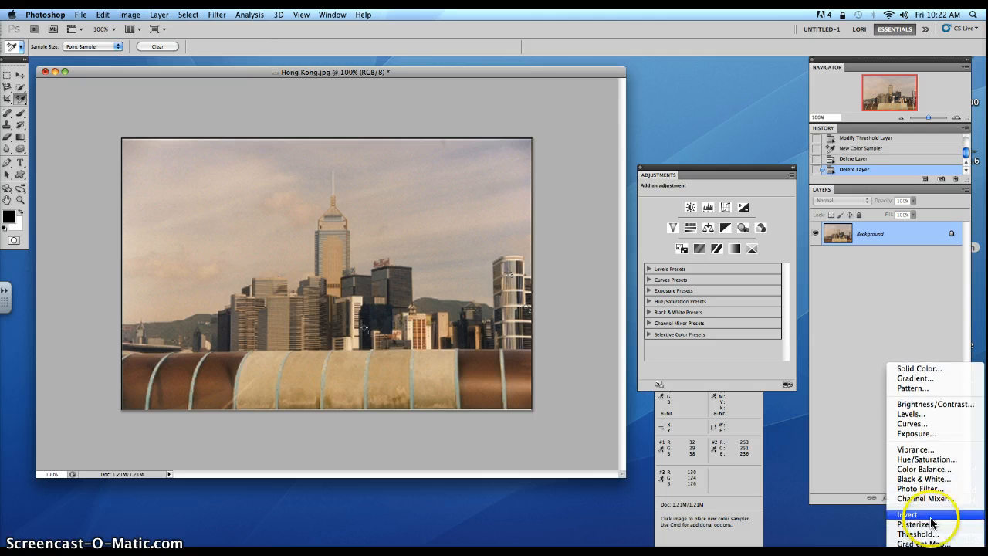
pyautogui.click(917, 424)
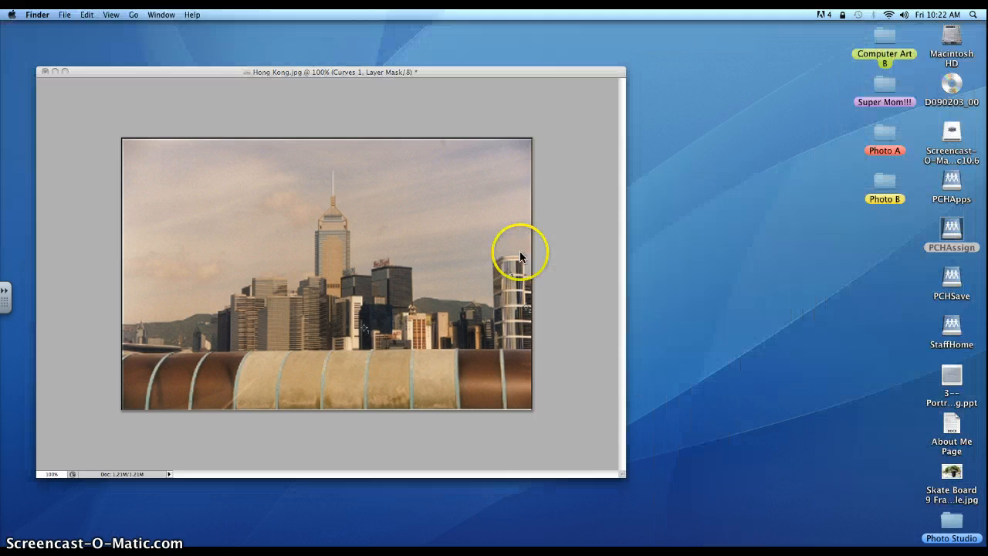
pyautogui.click(519, 252)
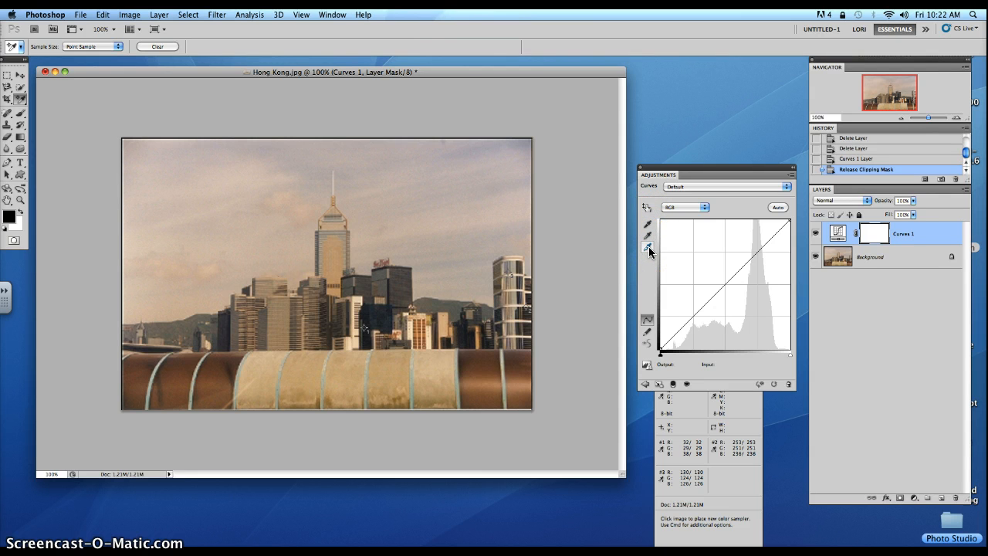
pyautogui.click(651, 225)
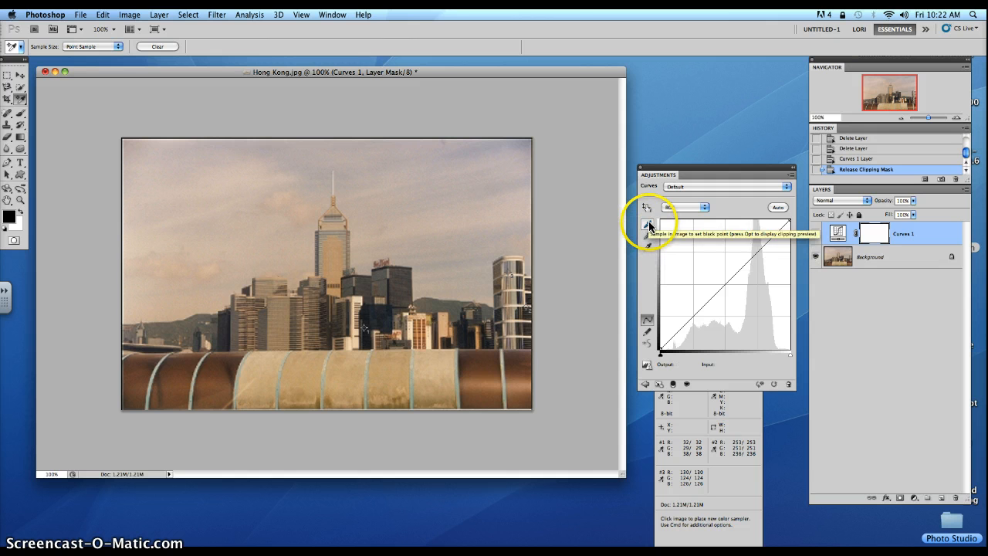
pyautogui.click(651, 236)
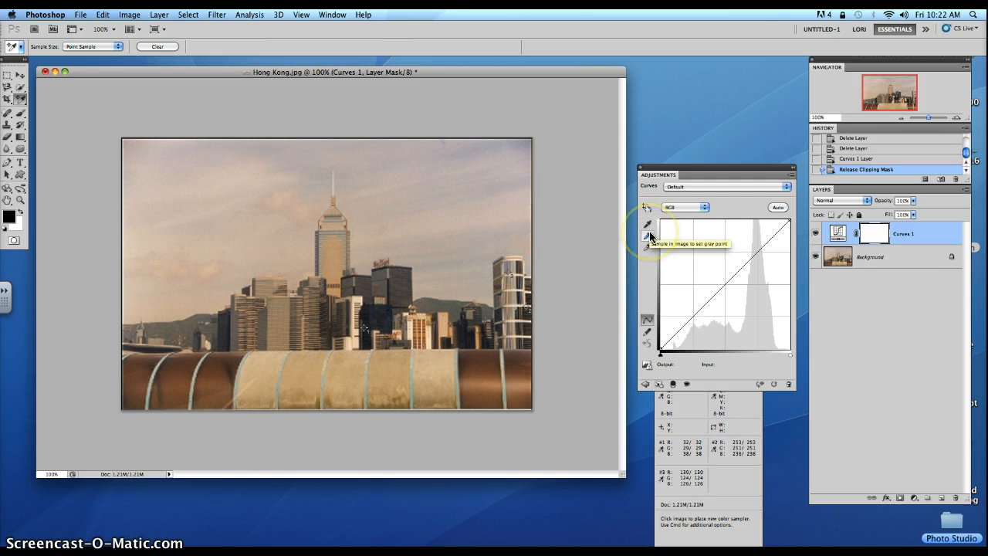
pyautogui.click(647, 248)
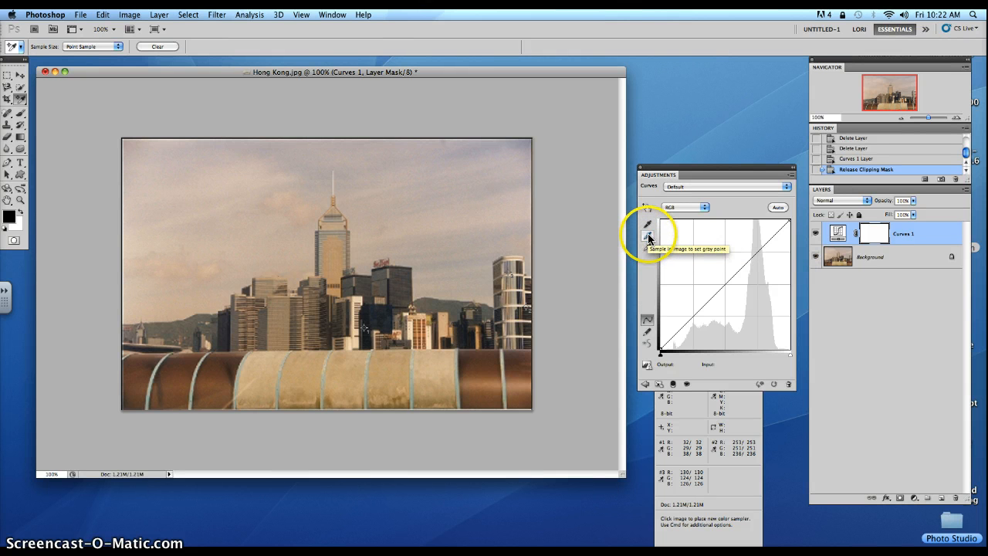
# - Set the Curves black point by sampling exactly at color sampler 1 on the dark building, undoing any sample taken elsewhere
pyautogui.click(649, 225)
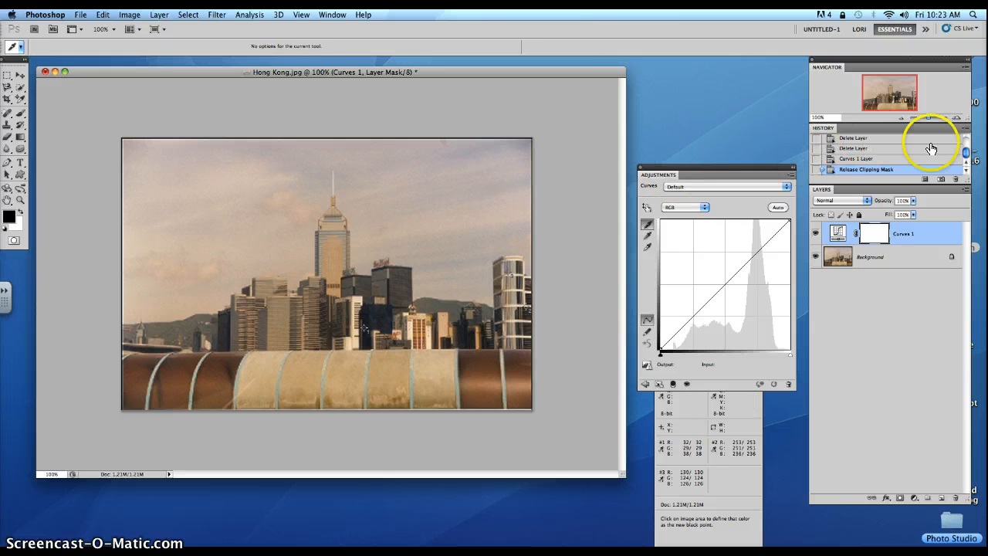
pyautogui.click(958, 117)
pyautogui.click(959, 117)
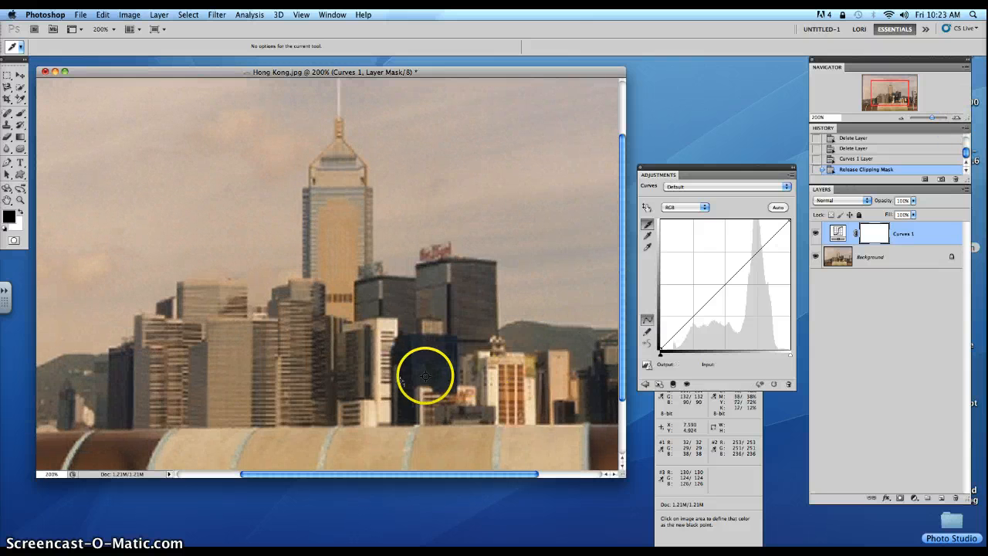
pyautogui.click(958, 117)
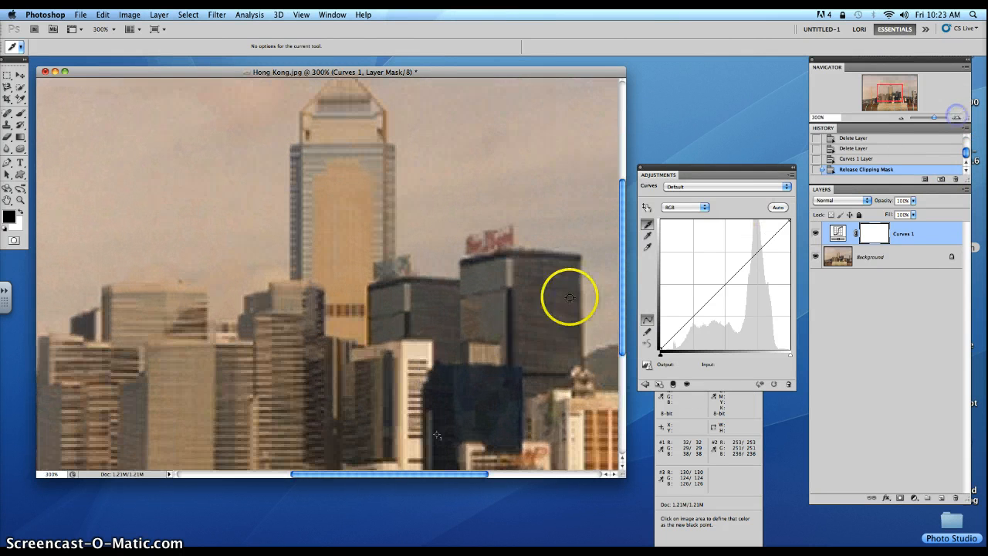
pyautogui.click(430, 283)
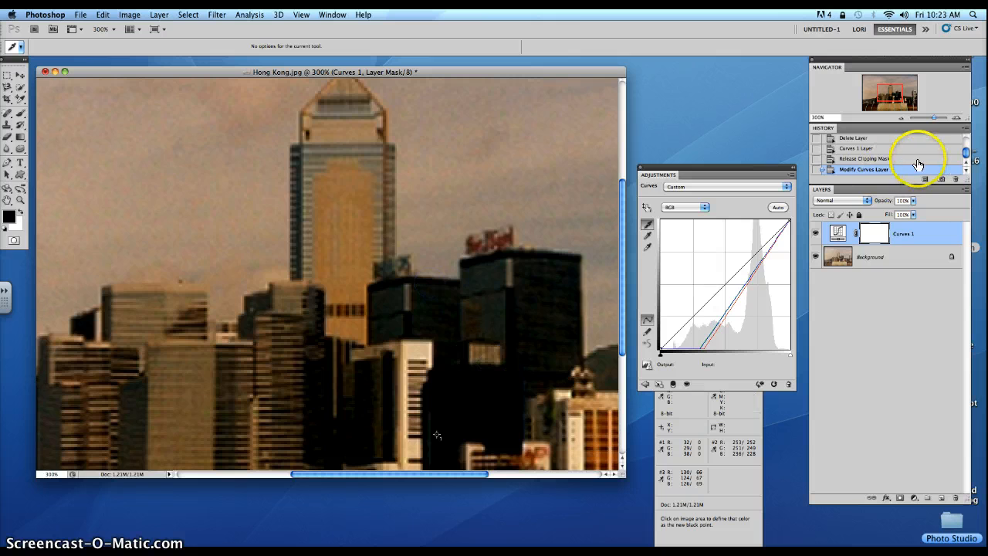
pyautogui.click(881, 158)
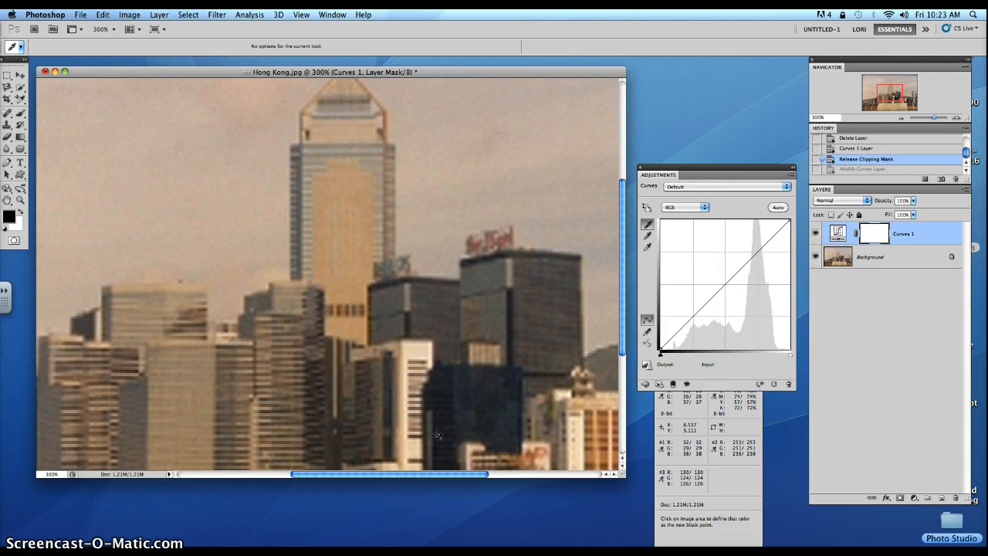
pyautogui.click(437, 435)
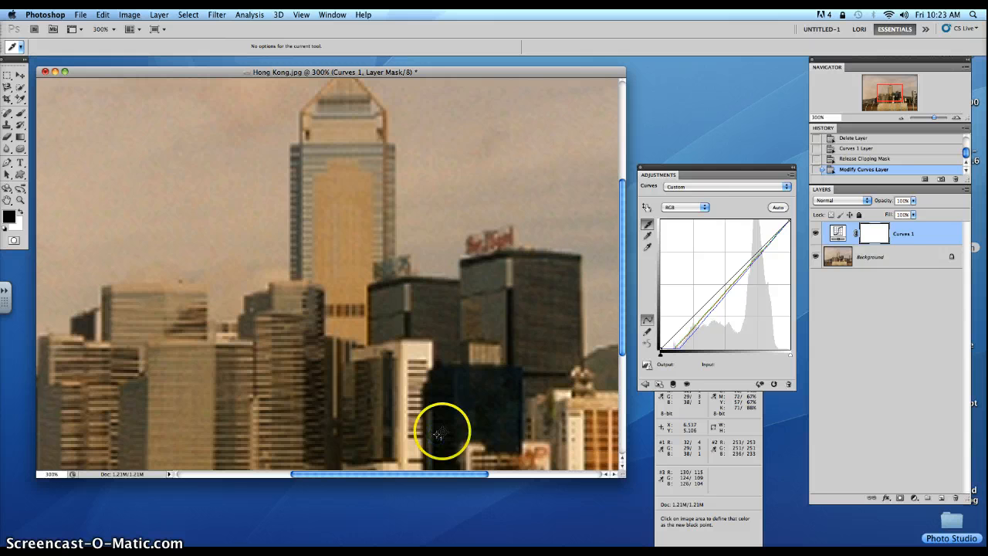
# - Set the Curves white point by sampling at color sampler 2 near the photo's right edge
pyautogui.click(901, 117)
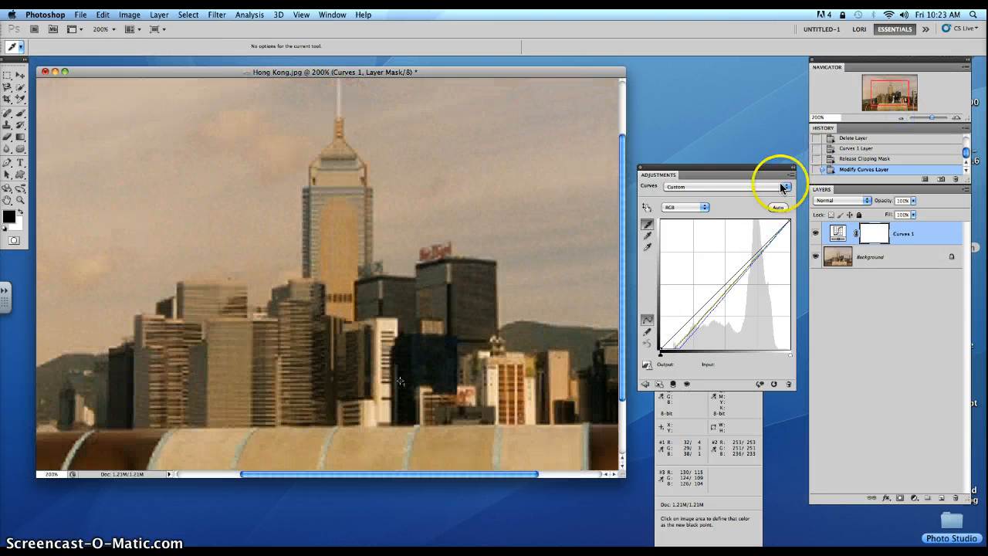
pyautogui.moveTo(521, 304); pyautogui.dragTo(376, 246)
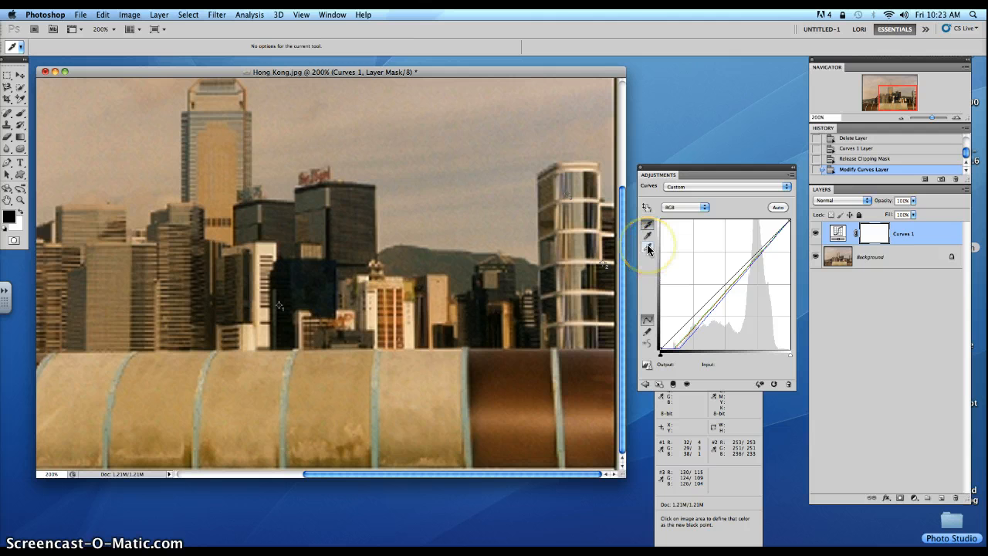
pyautogui.click(605, 261)
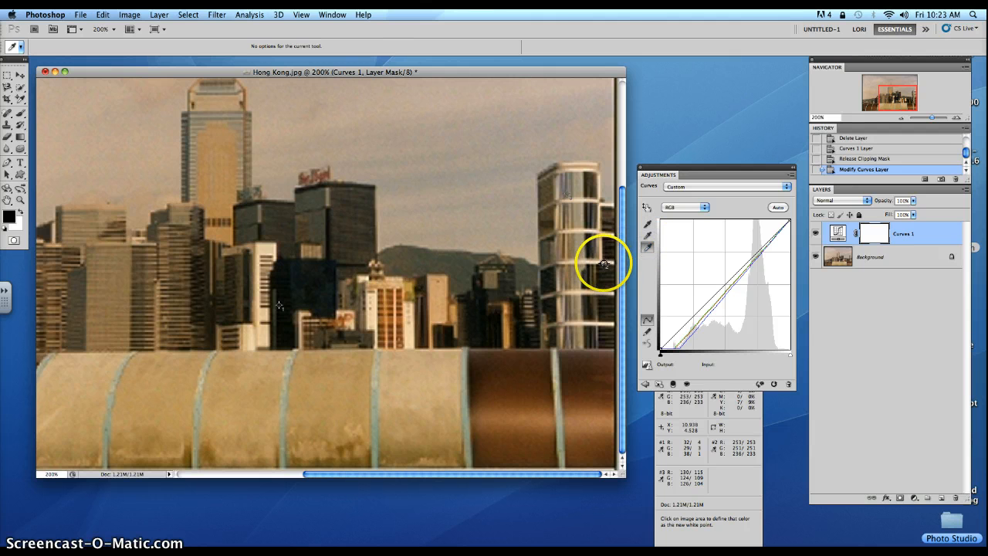
# - Resample the Curves white point at color sampler 2 and set the gray point at color sampler 3 on the rounded glass tower
pyautogui.click(605, 262)
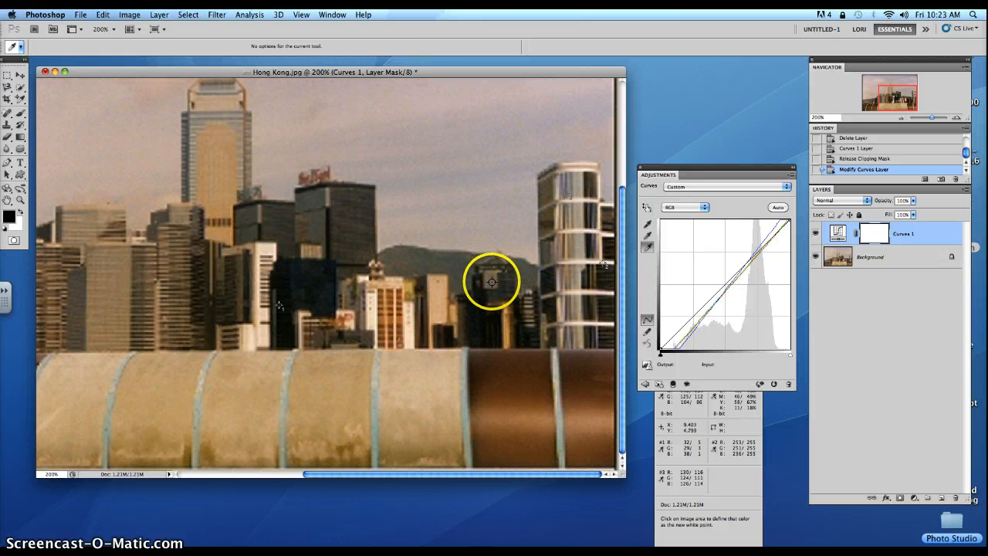
pyautogui.click(647, 238)
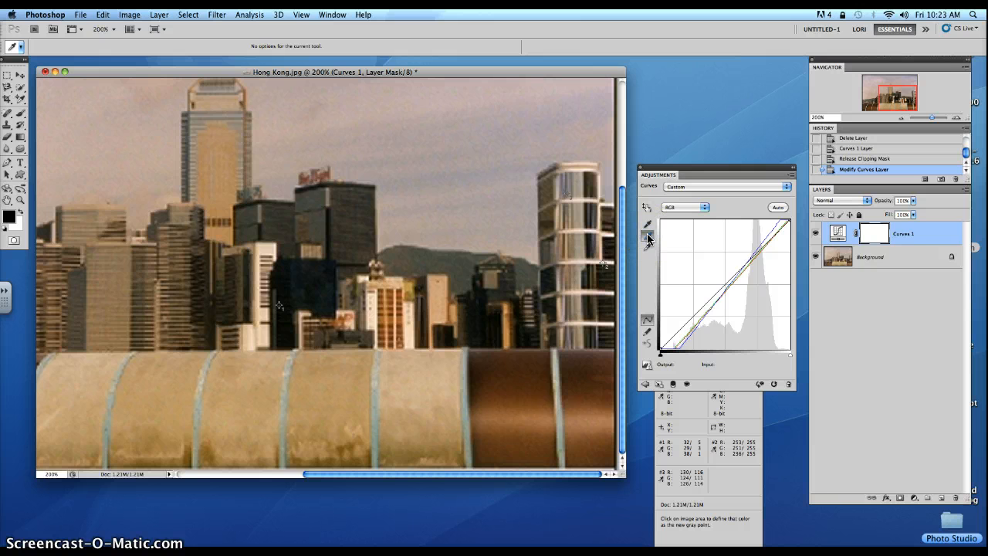
pyautogui.click(568, 193)
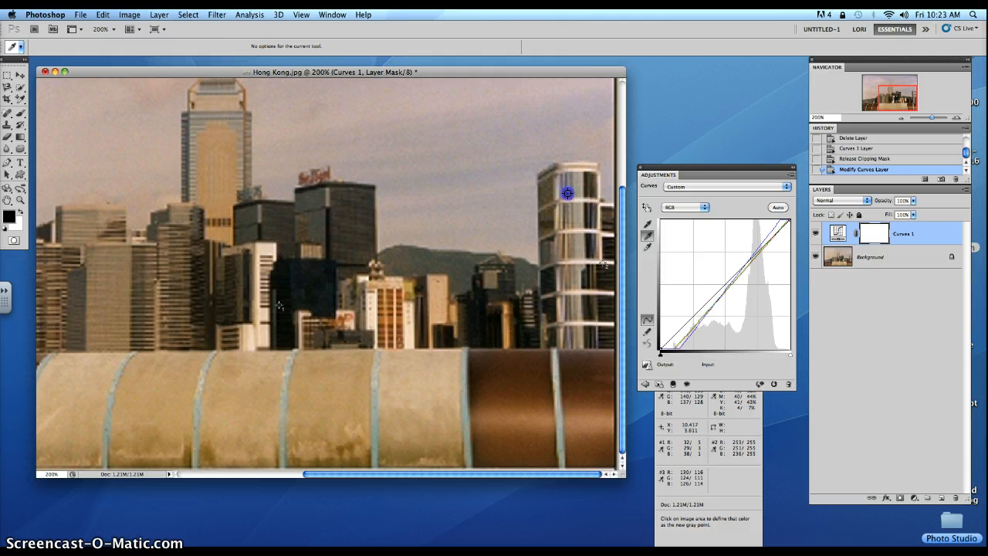
# - Compare the whole photo before and after the Curves correction by switching between history states, ending on the latest Curves modification
pyautogui.click(902, 118)
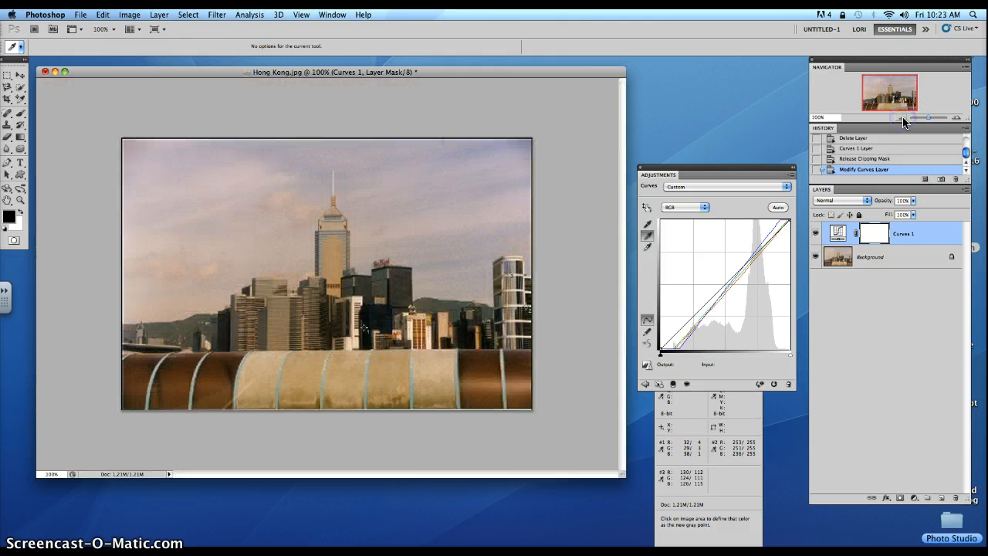
pyautogui.scroll(5, 867, 150)
pyautogui.click(870, 141)
pyautogui.scroll(-5, 872, 169)
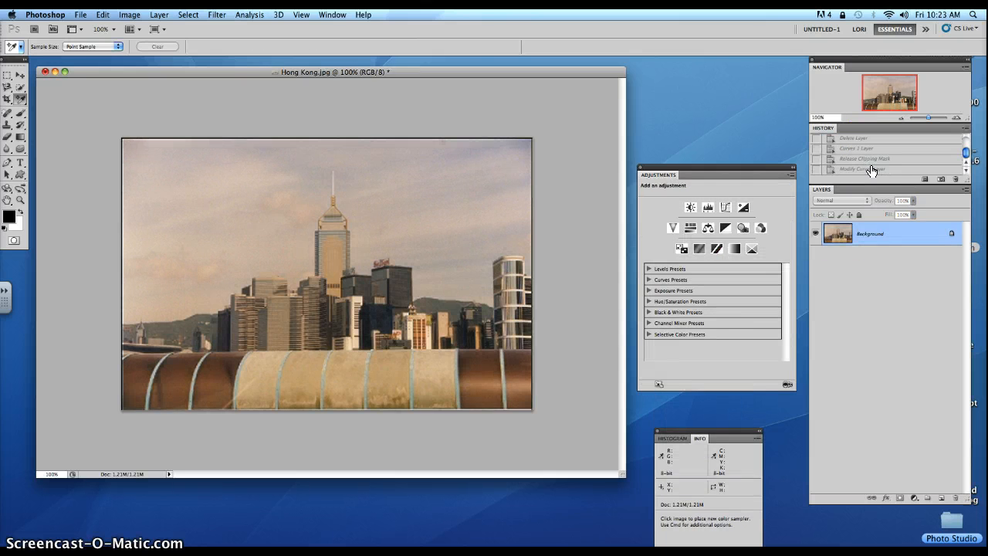
pyautogui.click(870, 169)
pyautogui.scroll(5, 870, 166)
pyautogui.click(866, 142)
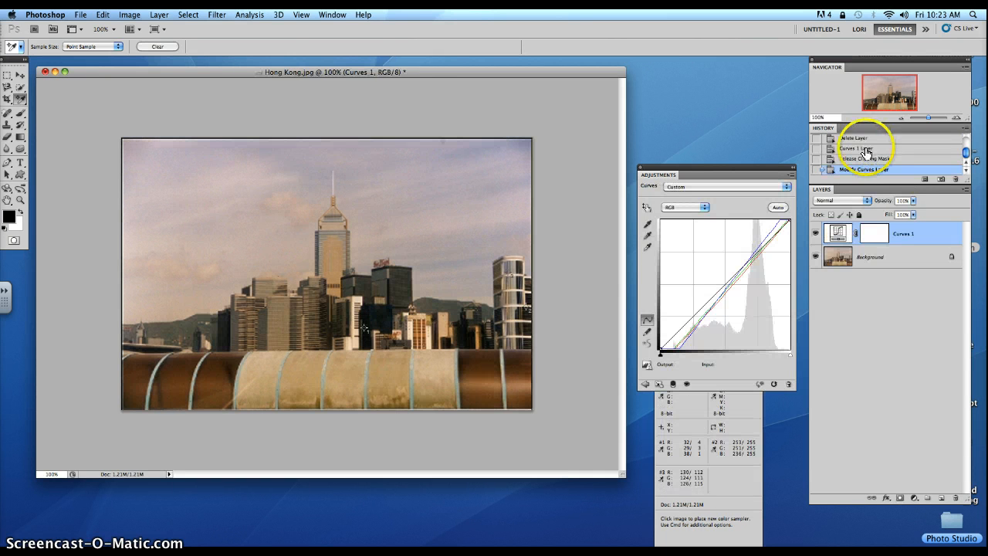
pyautogui.scroll(-5, 863, 166)
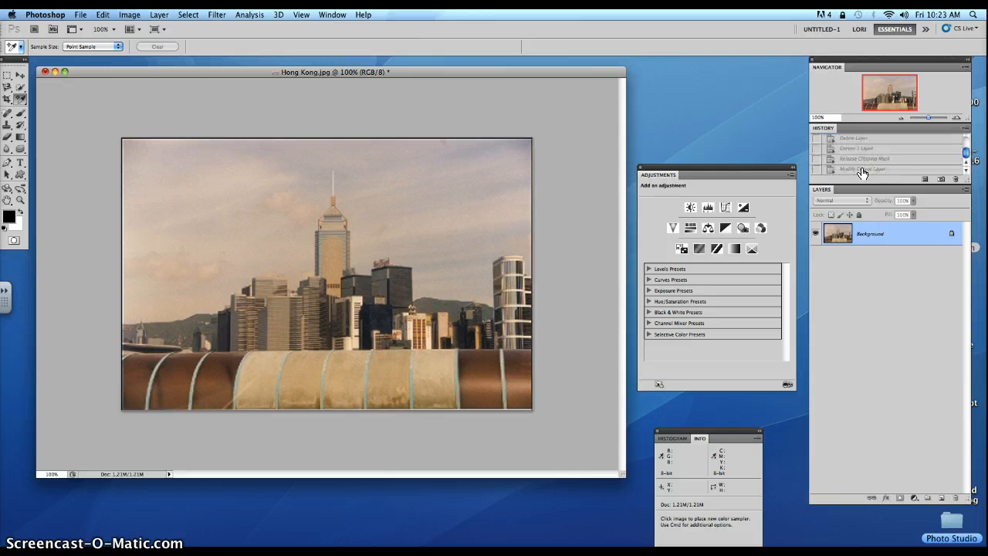
pyautogui.click(863, 169)
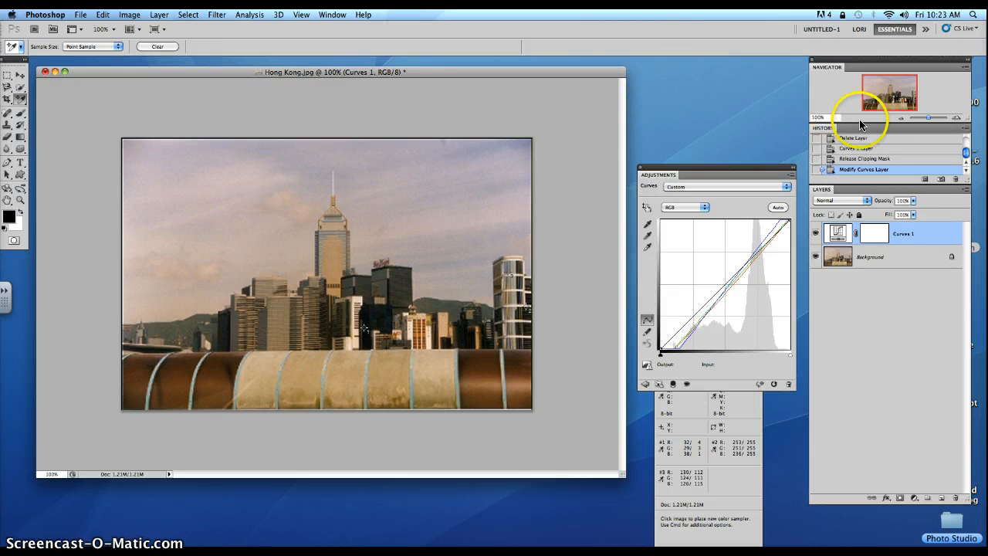
pyautogui.click(863, 139)
pyautogui.click(871, 170)
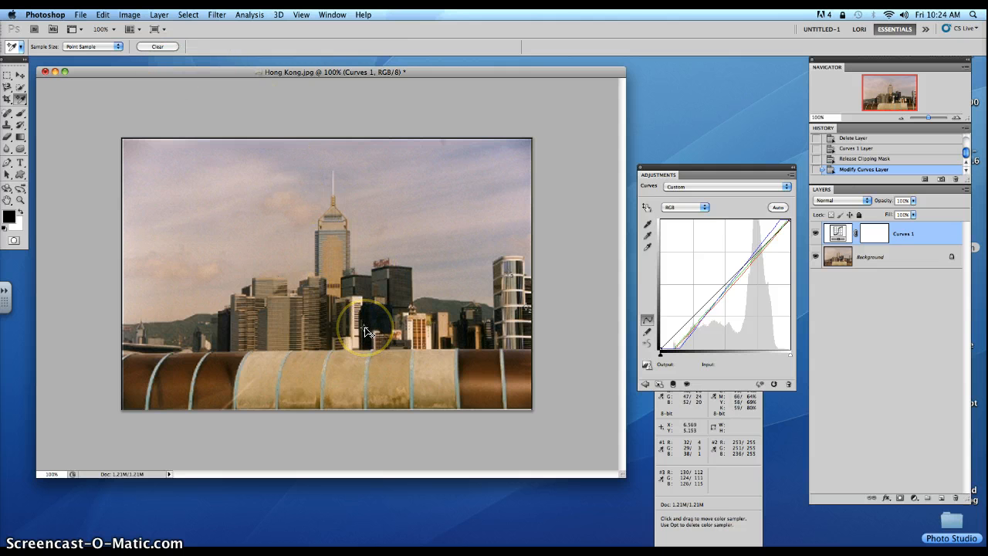
# - Clear all color samplers from the photo
pyautogui.click(158, 47)
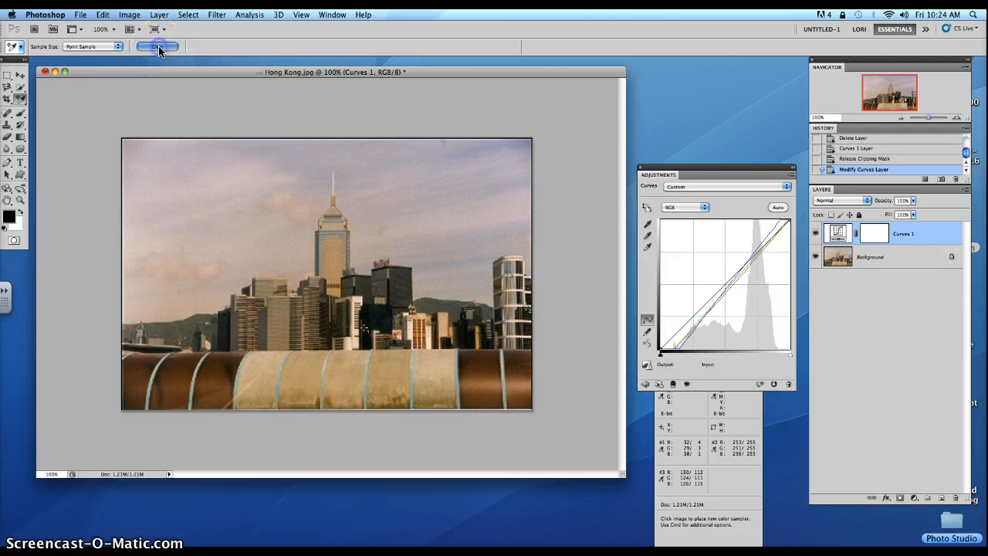